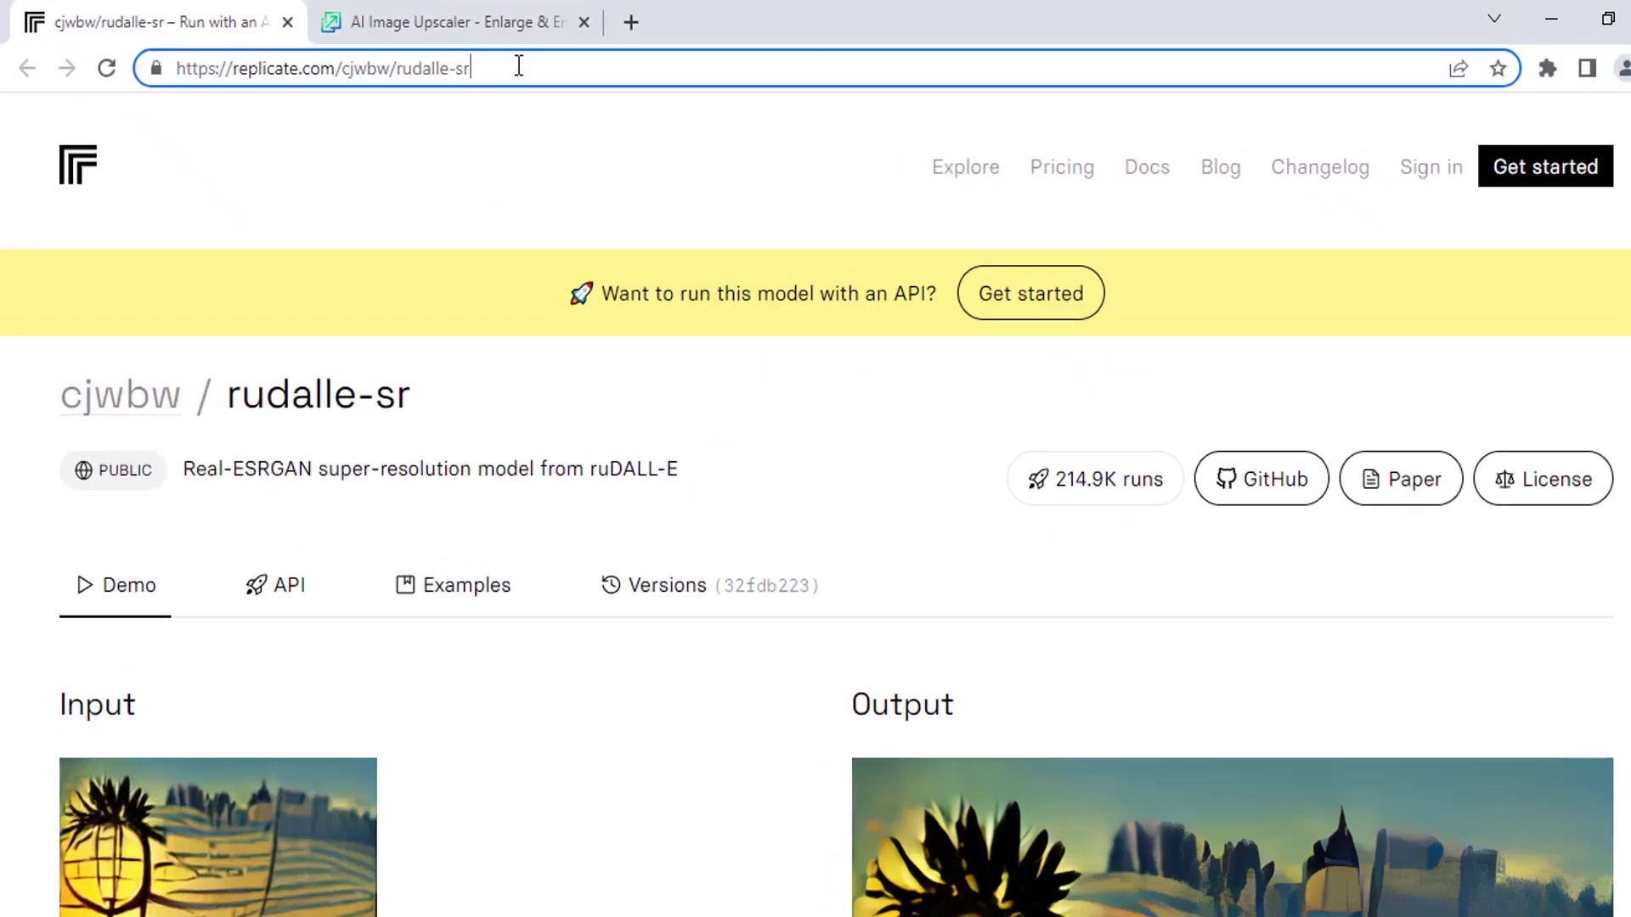
drag(508, 67, 127, 51)
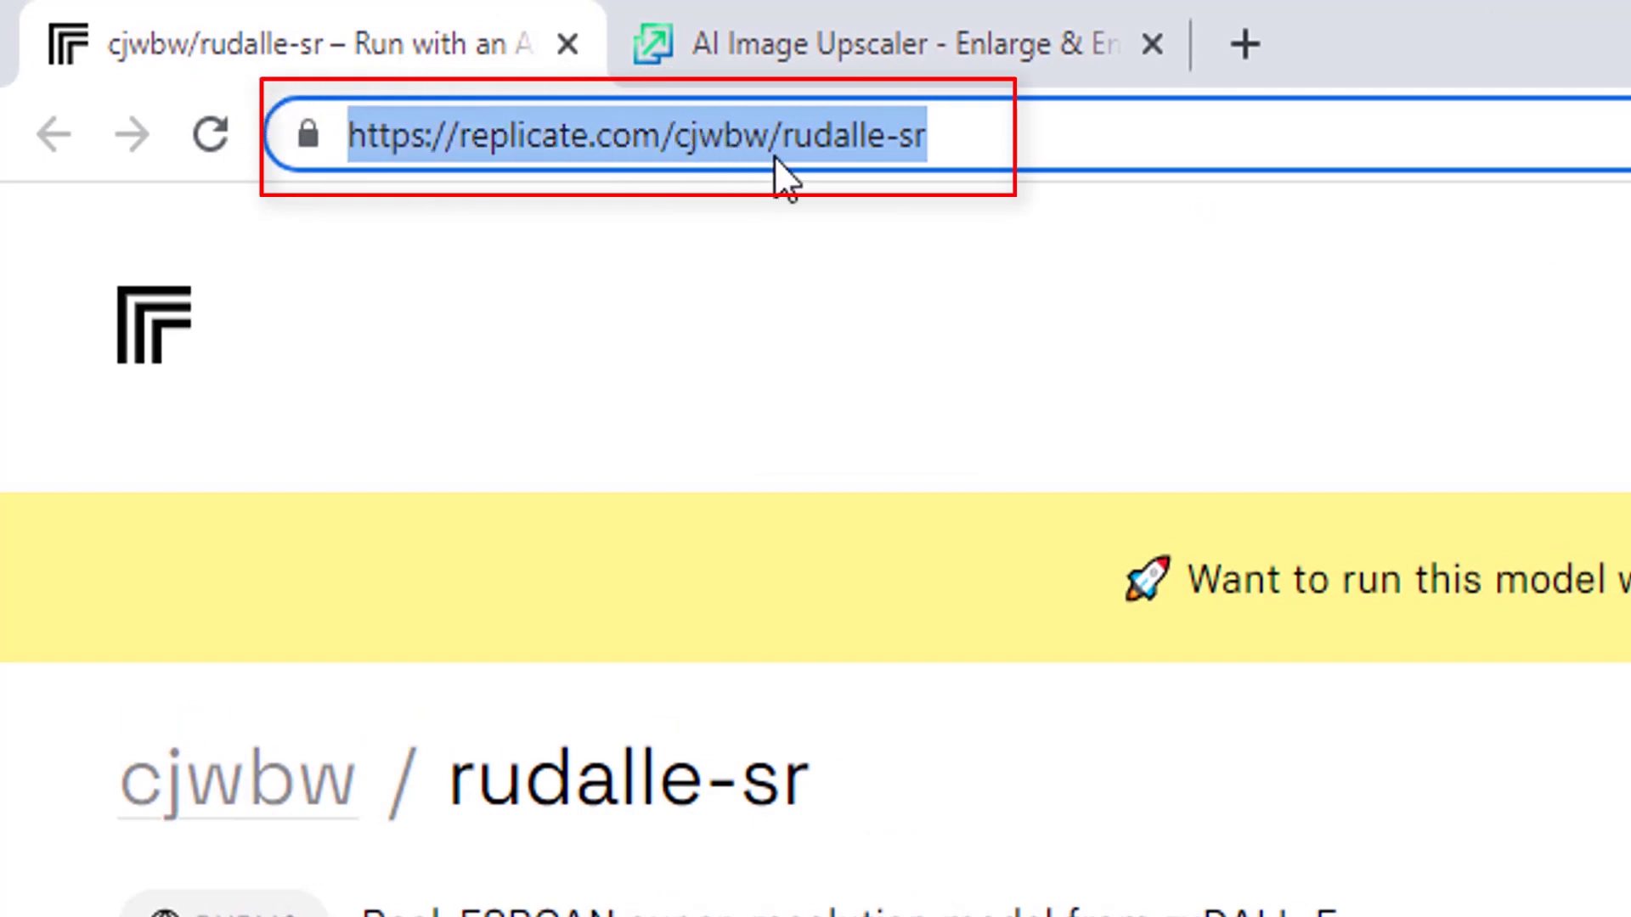
click(1059, 134)
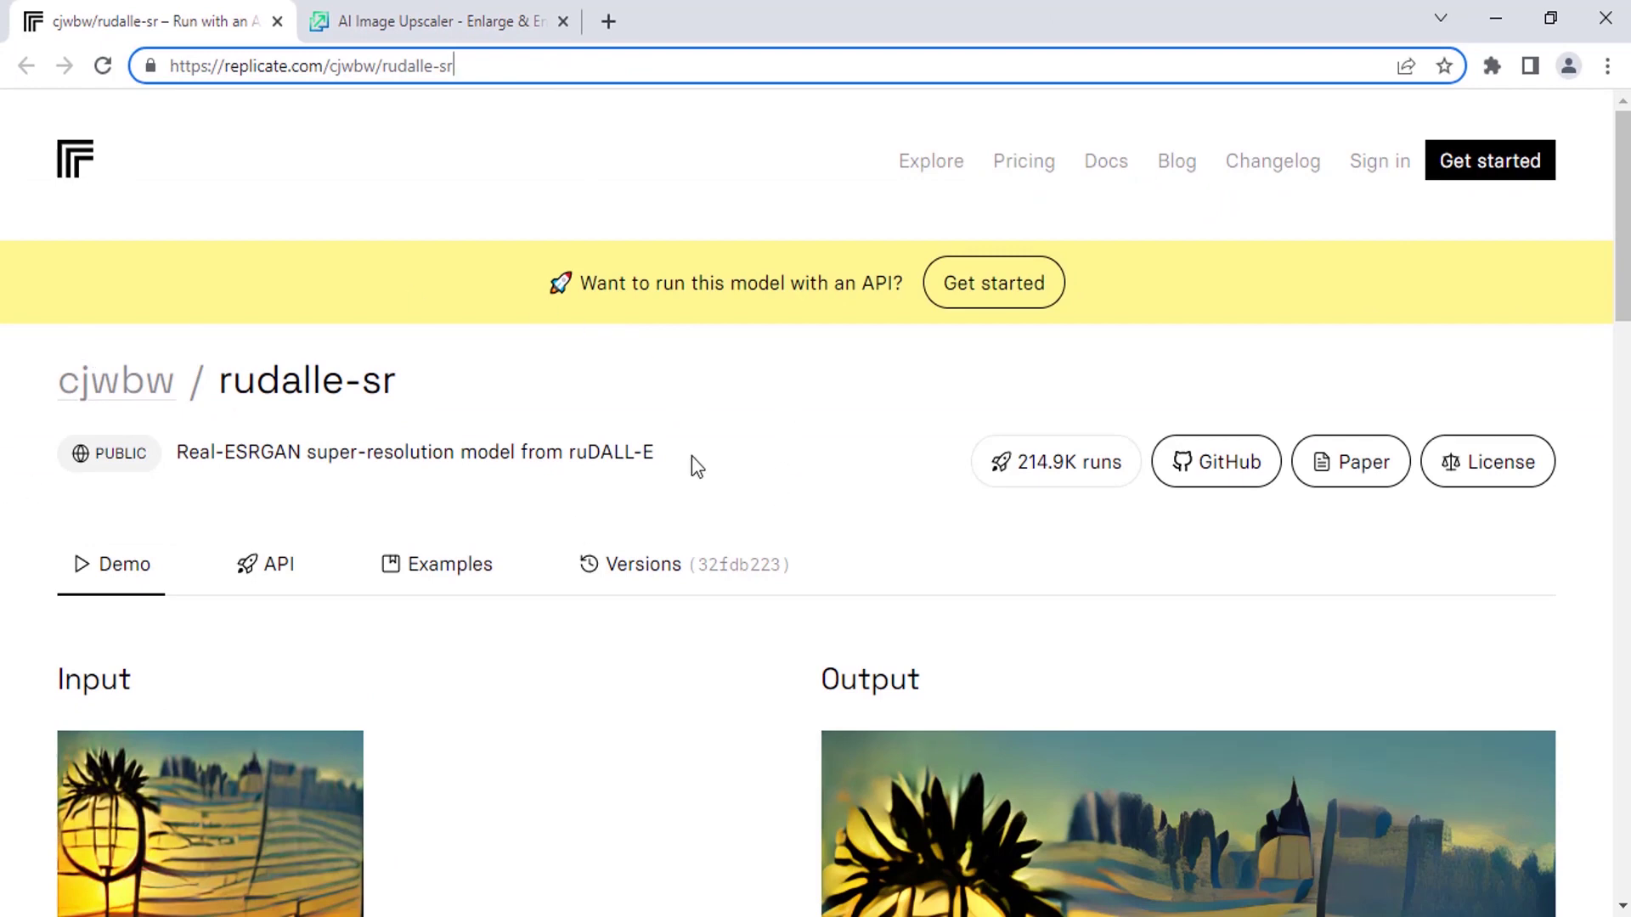
scroll(422, 440, down, 9)
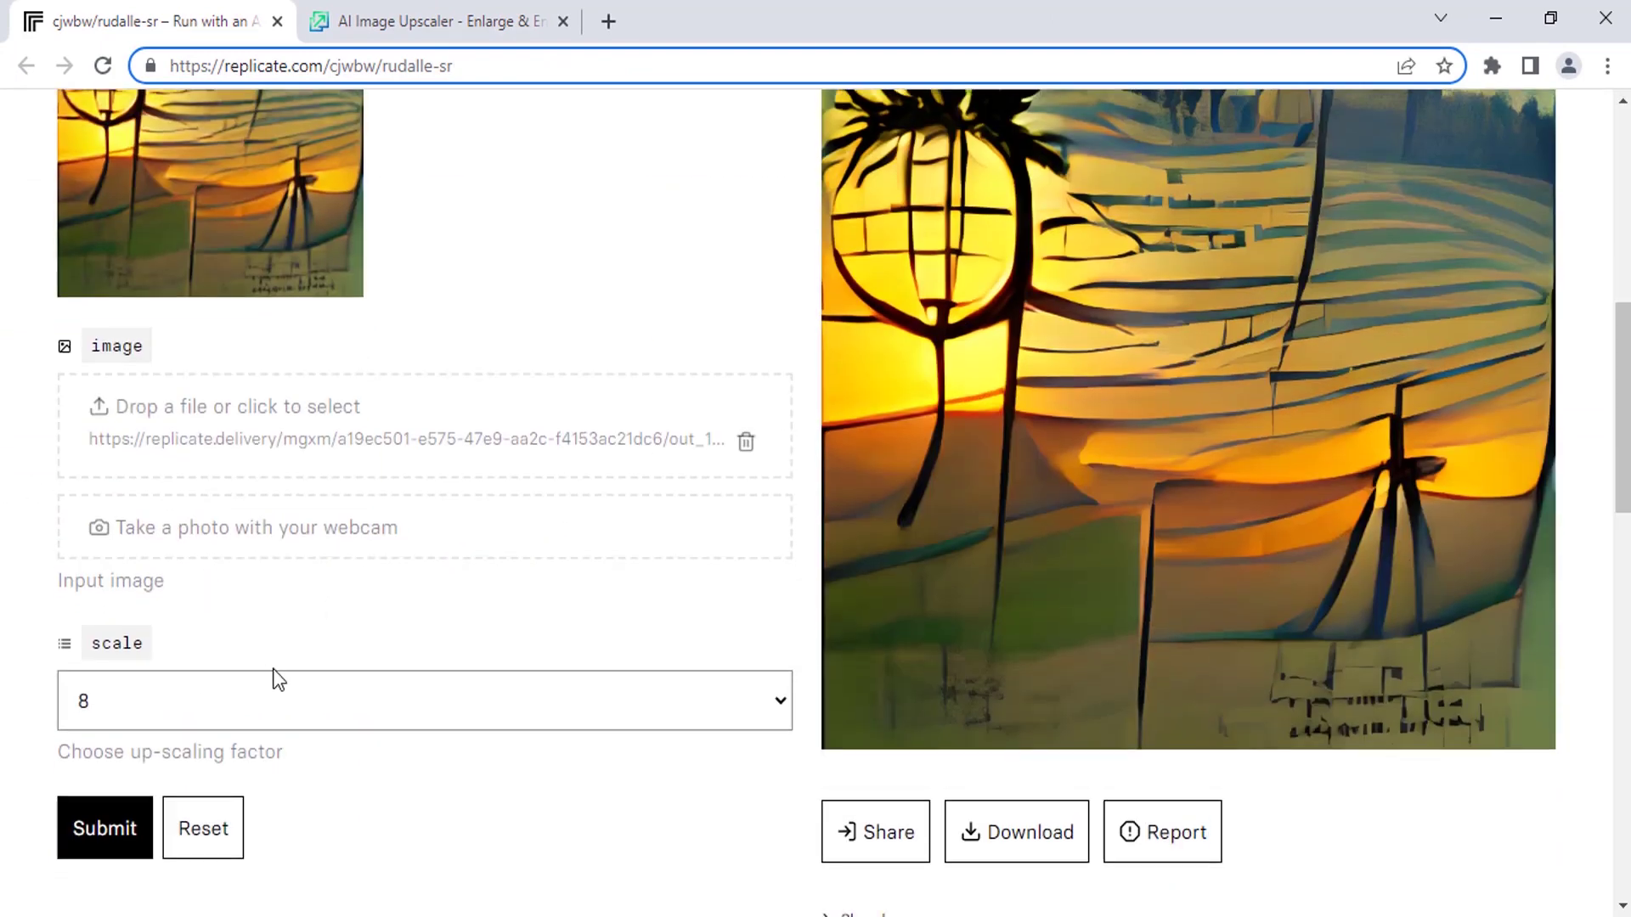
scroll(395, 707, down, 2)
click(441, 581)
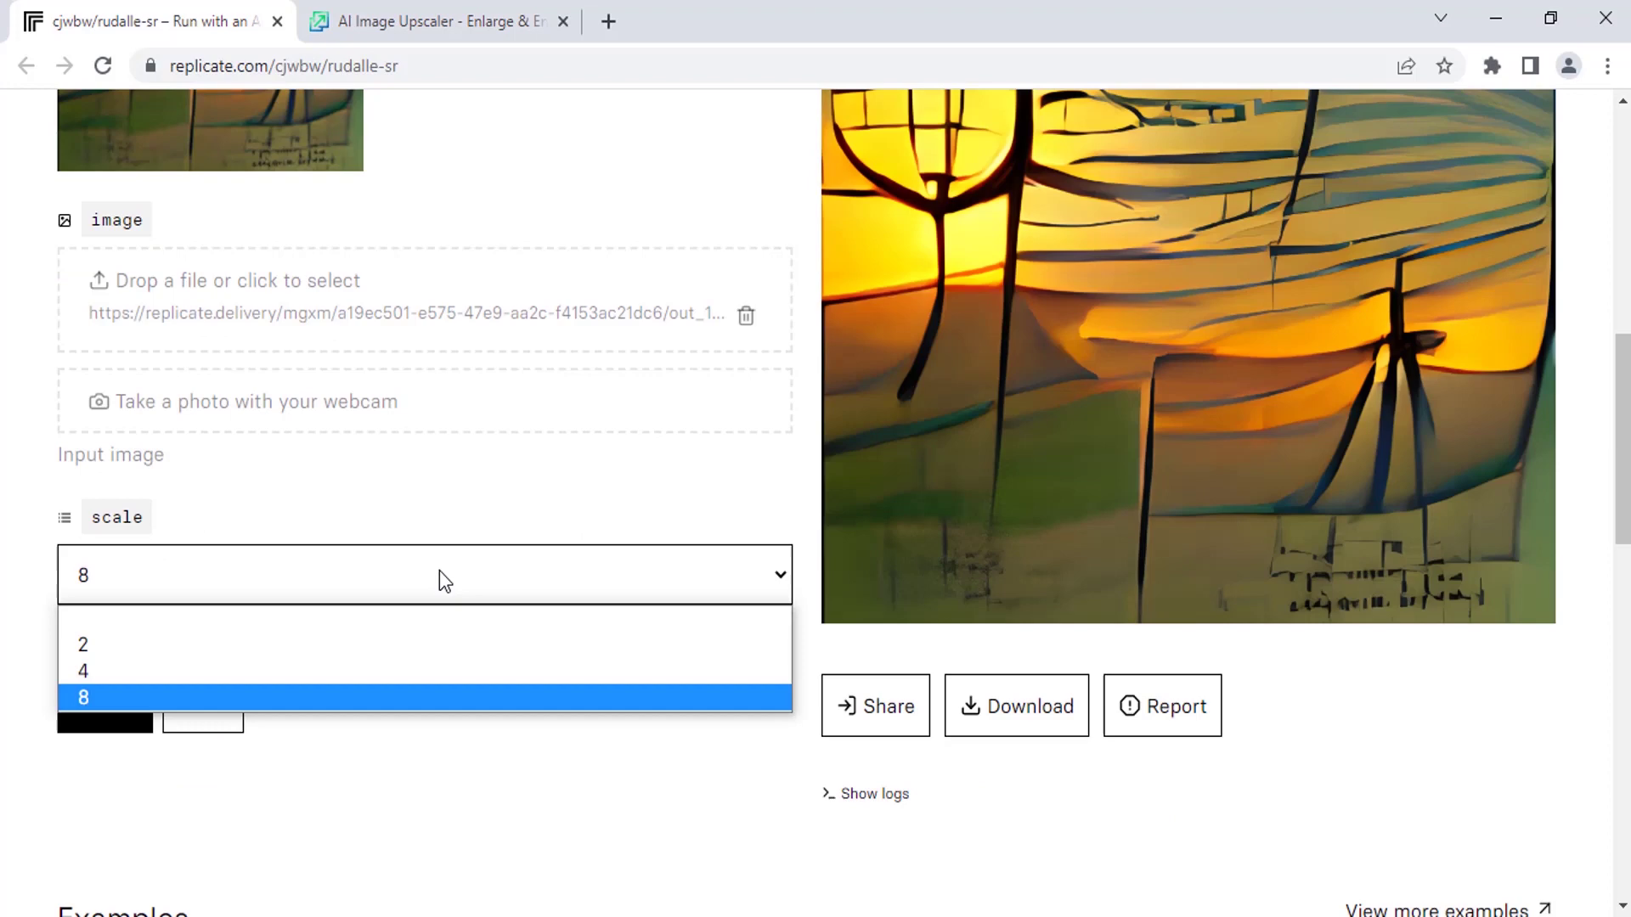
click(231, 698)
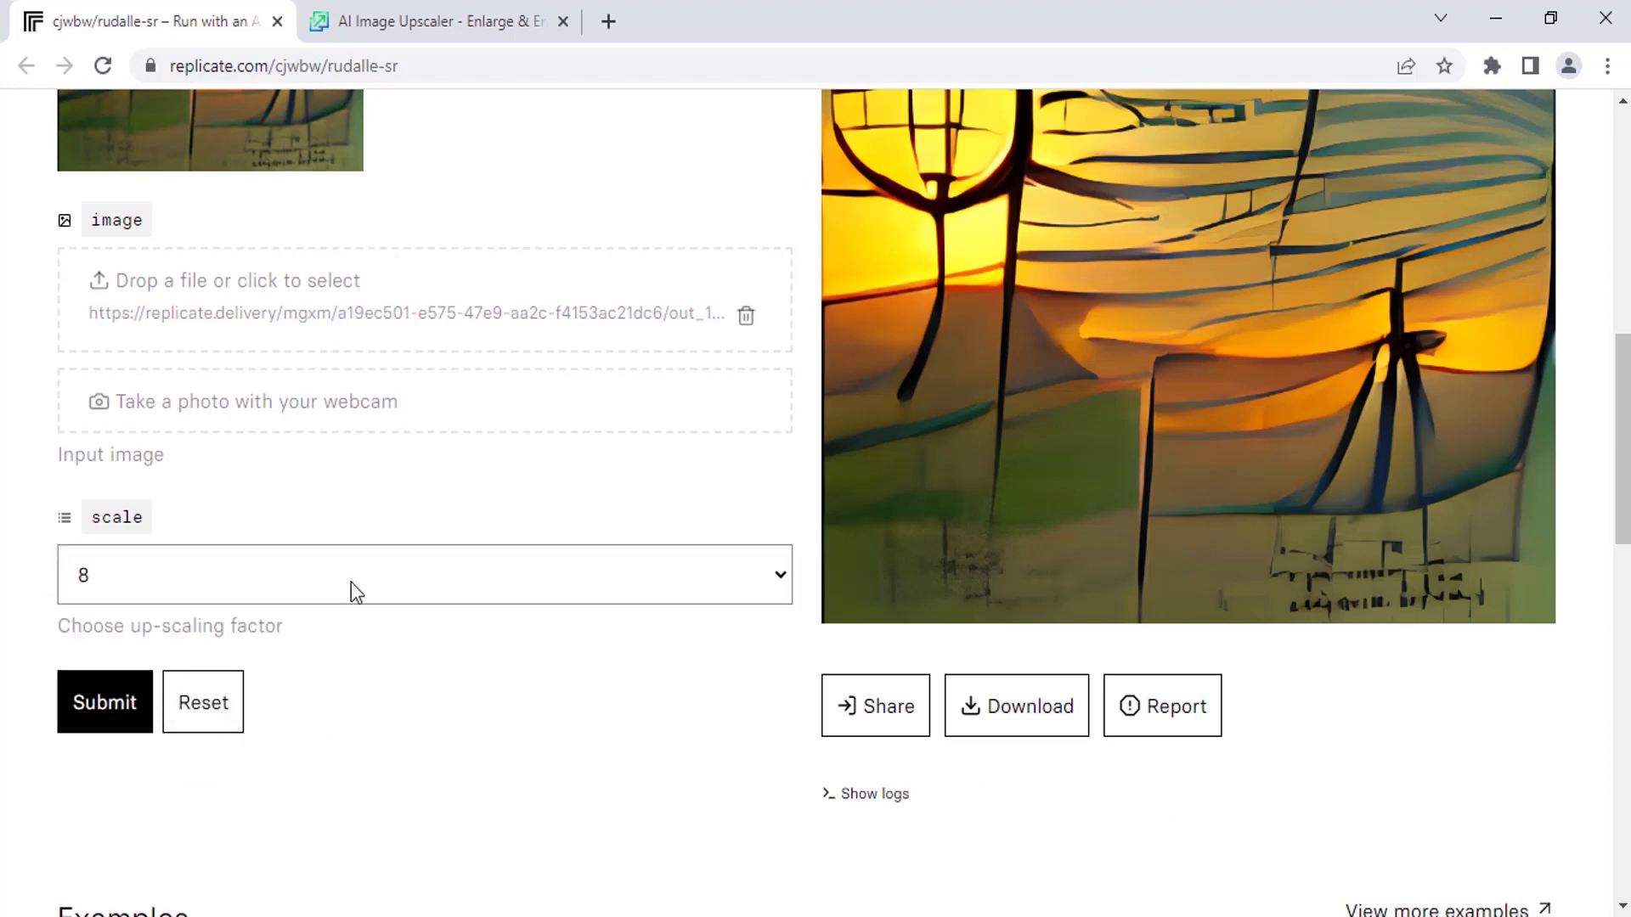
scroll(350, 583, up, 2)
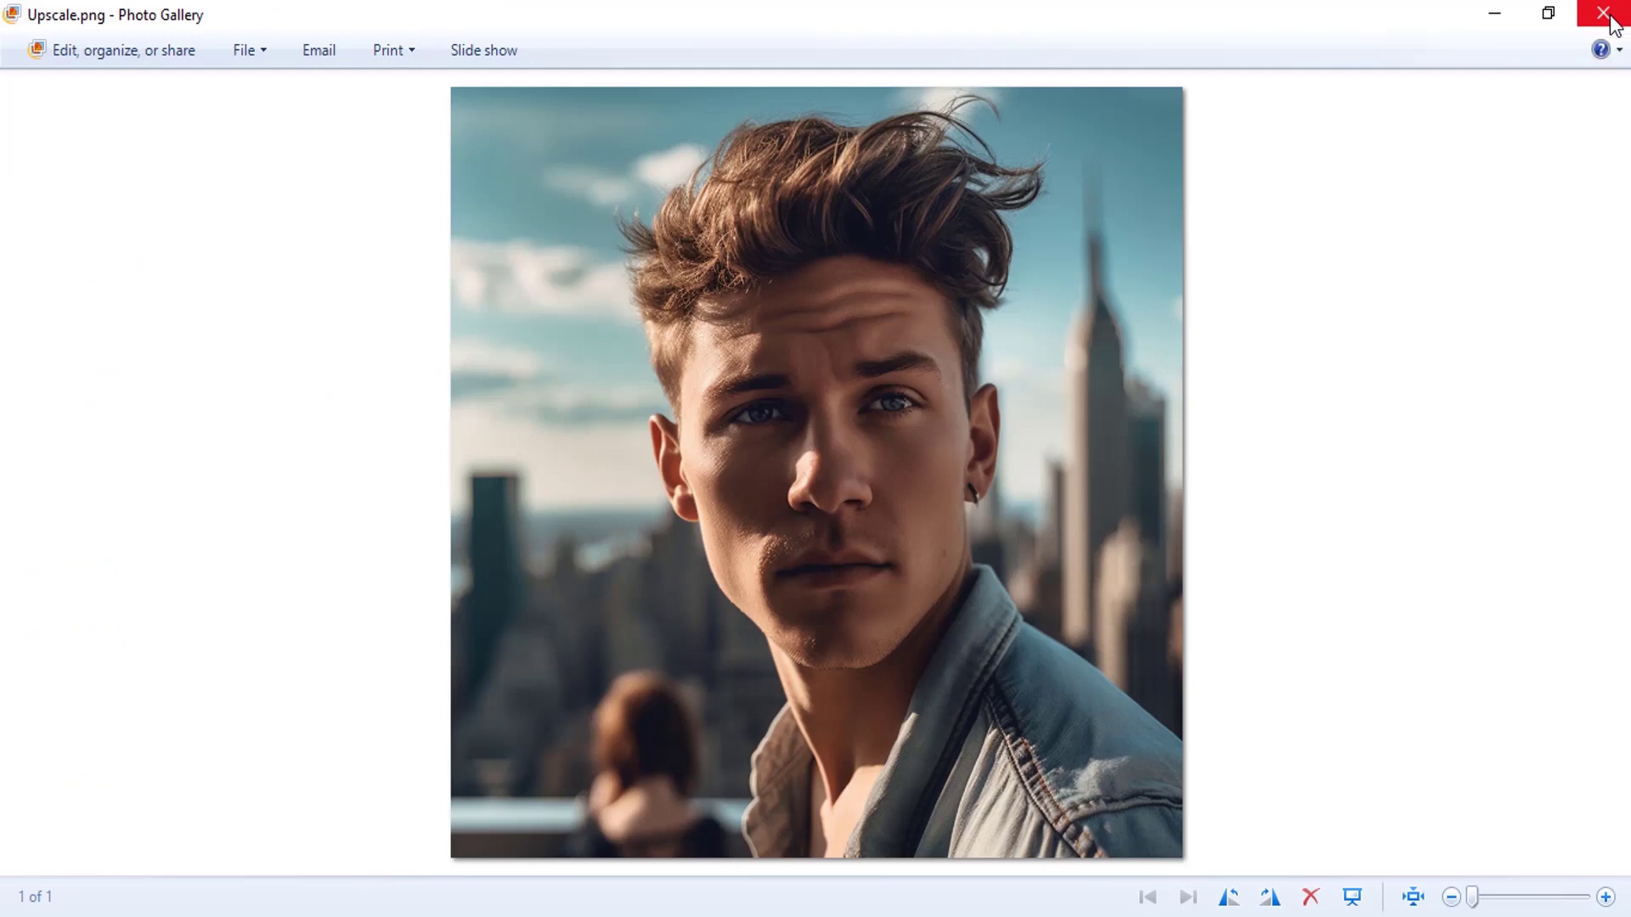
- Close the photo preview and view Upscale.png's Details properties: 1024 x 1024 pixels, 24-bit depth
click(1602, 14)
right_click(289, 288)
click(356, 892)
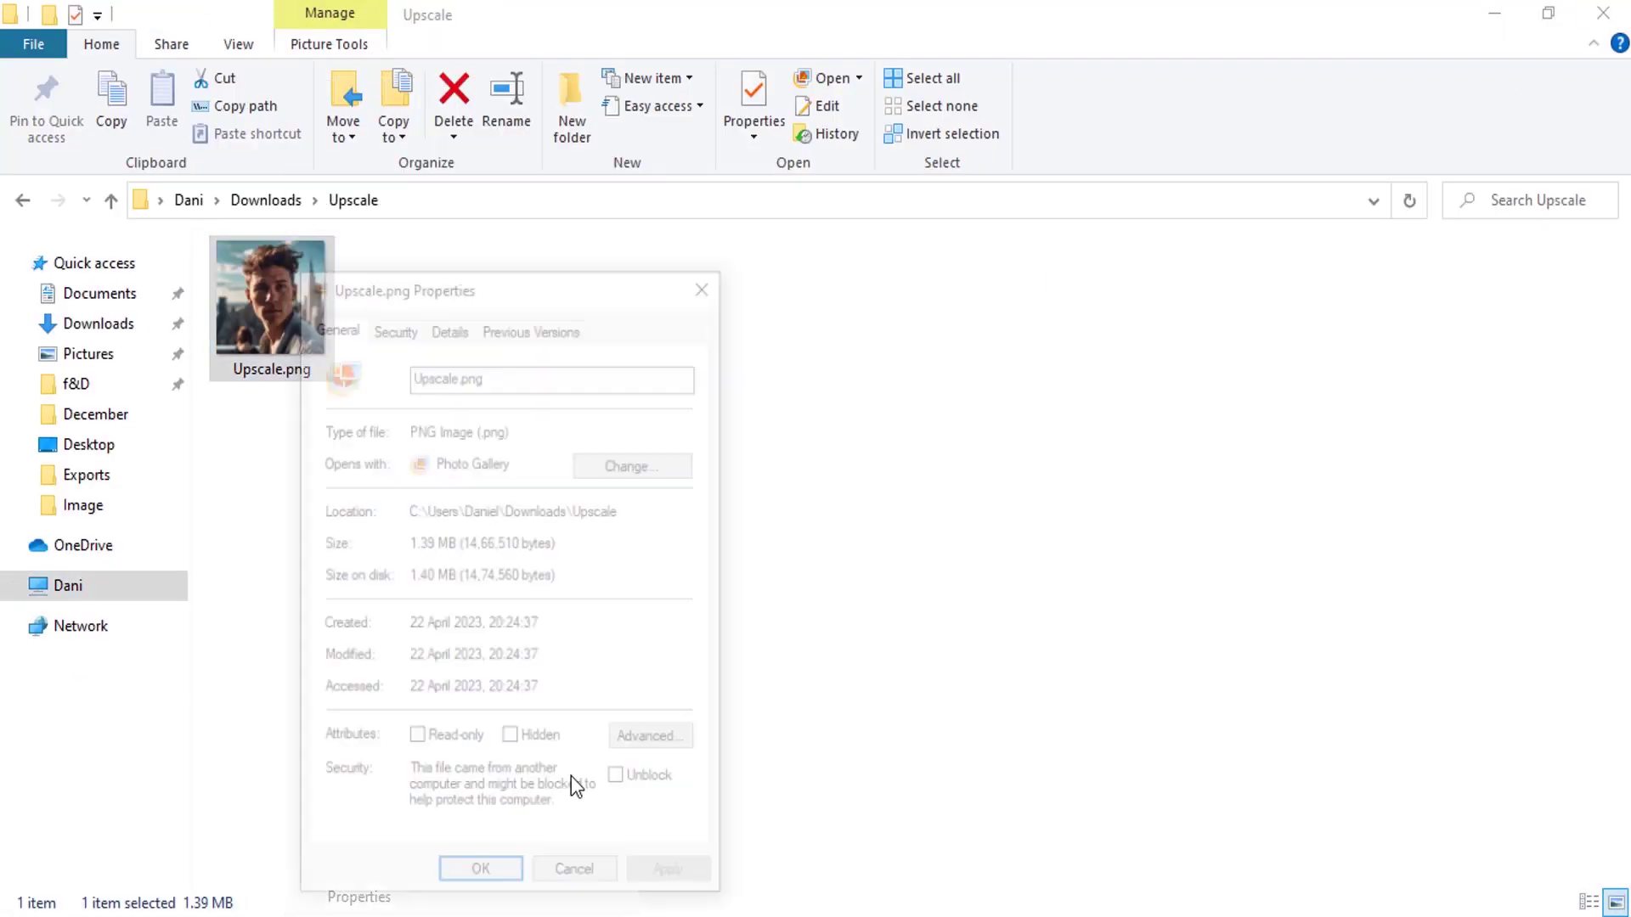
click(450, 323)
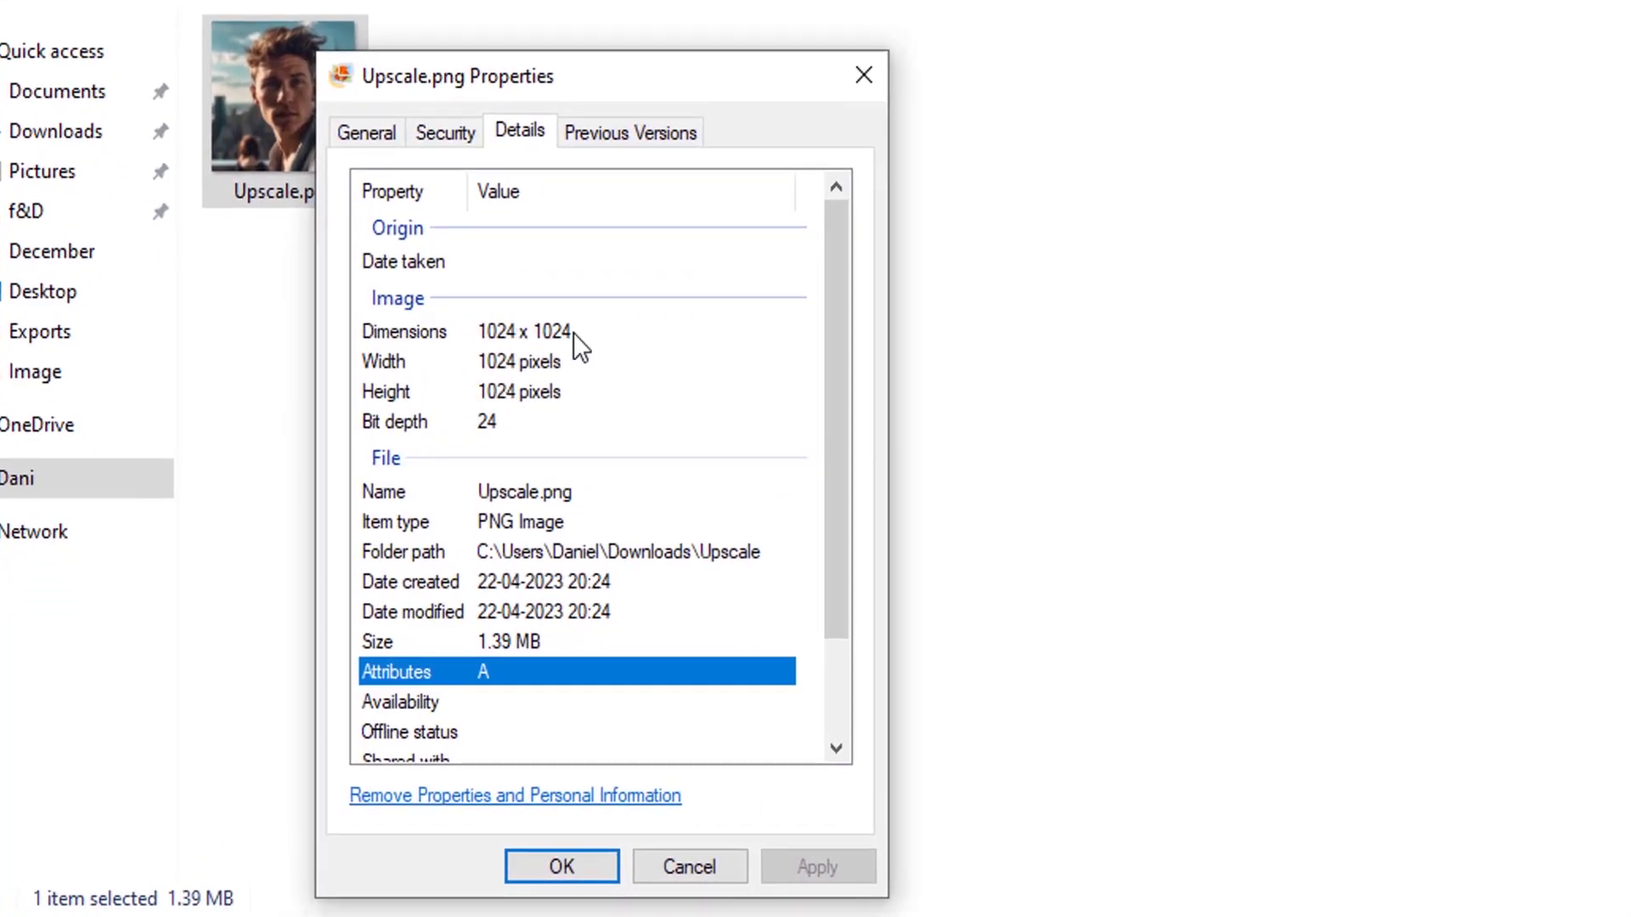
- Load Upscale.png into rudalle-sr and run it at scale 8, producing the output in 64.61 seconds
click(864, 80)
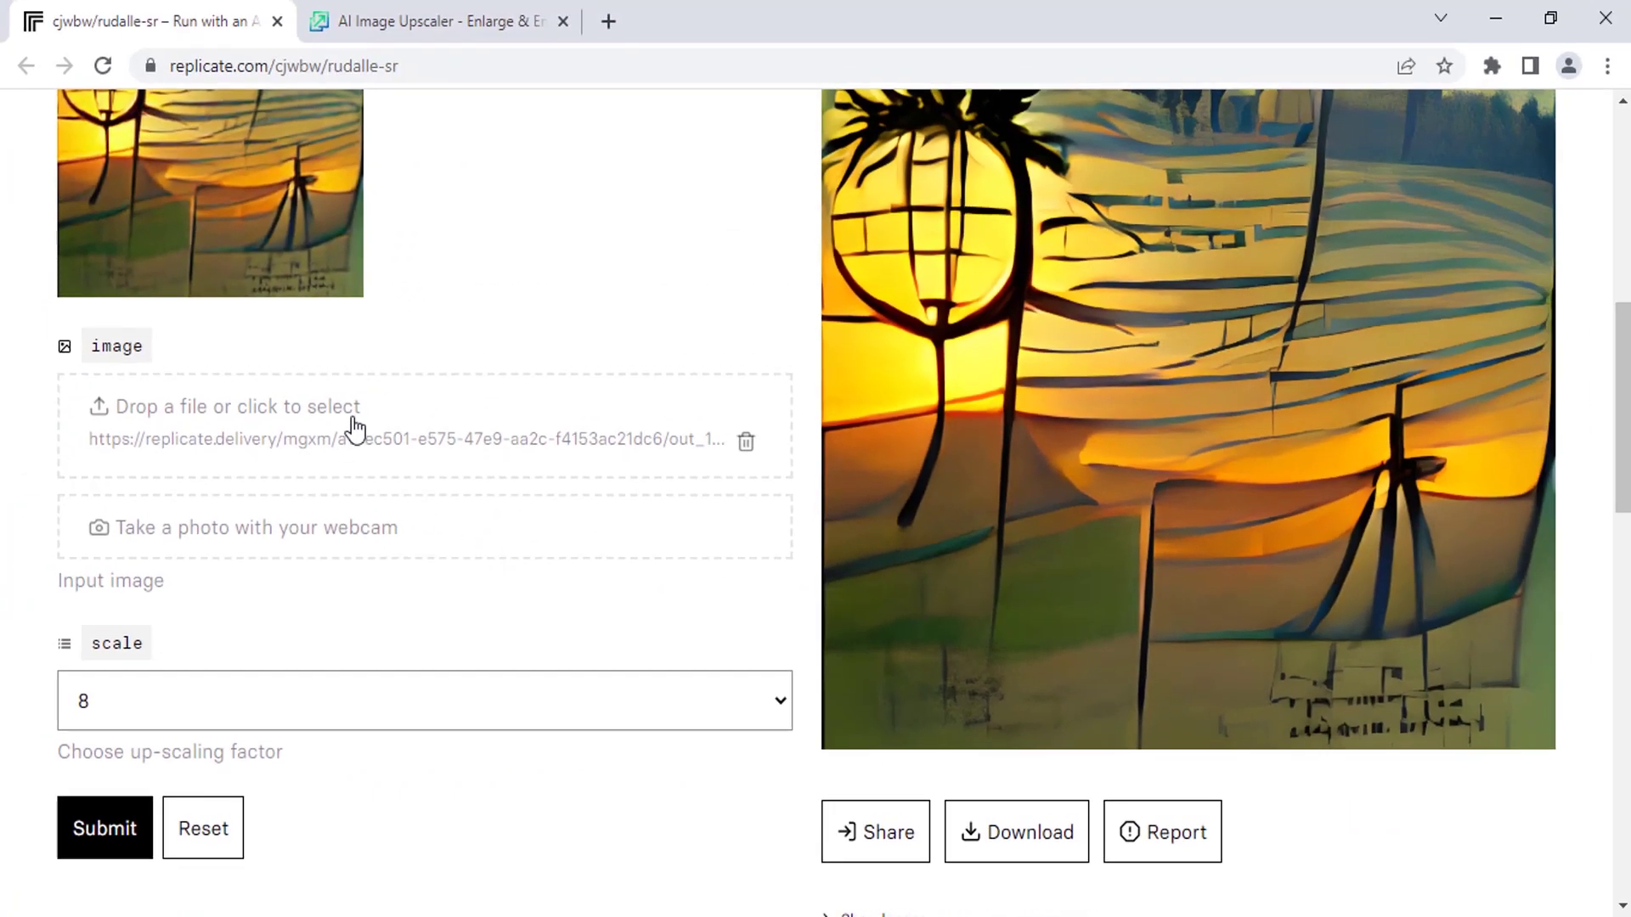
click(368, 425)
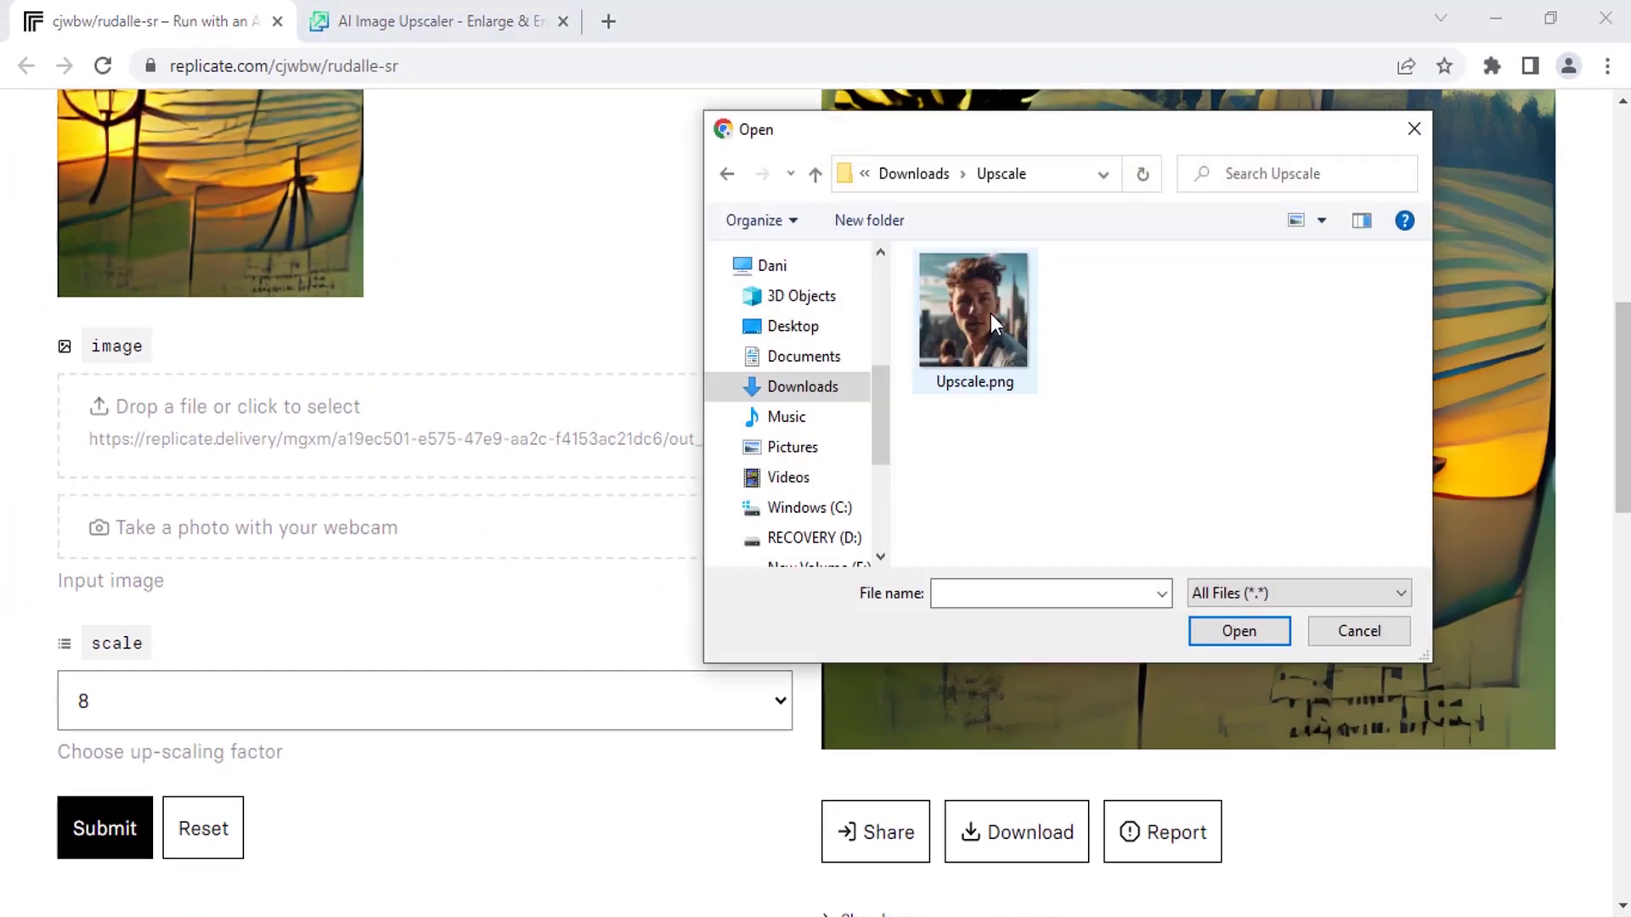
double_click(986, 313)
scroll(981, 312, down, 5)
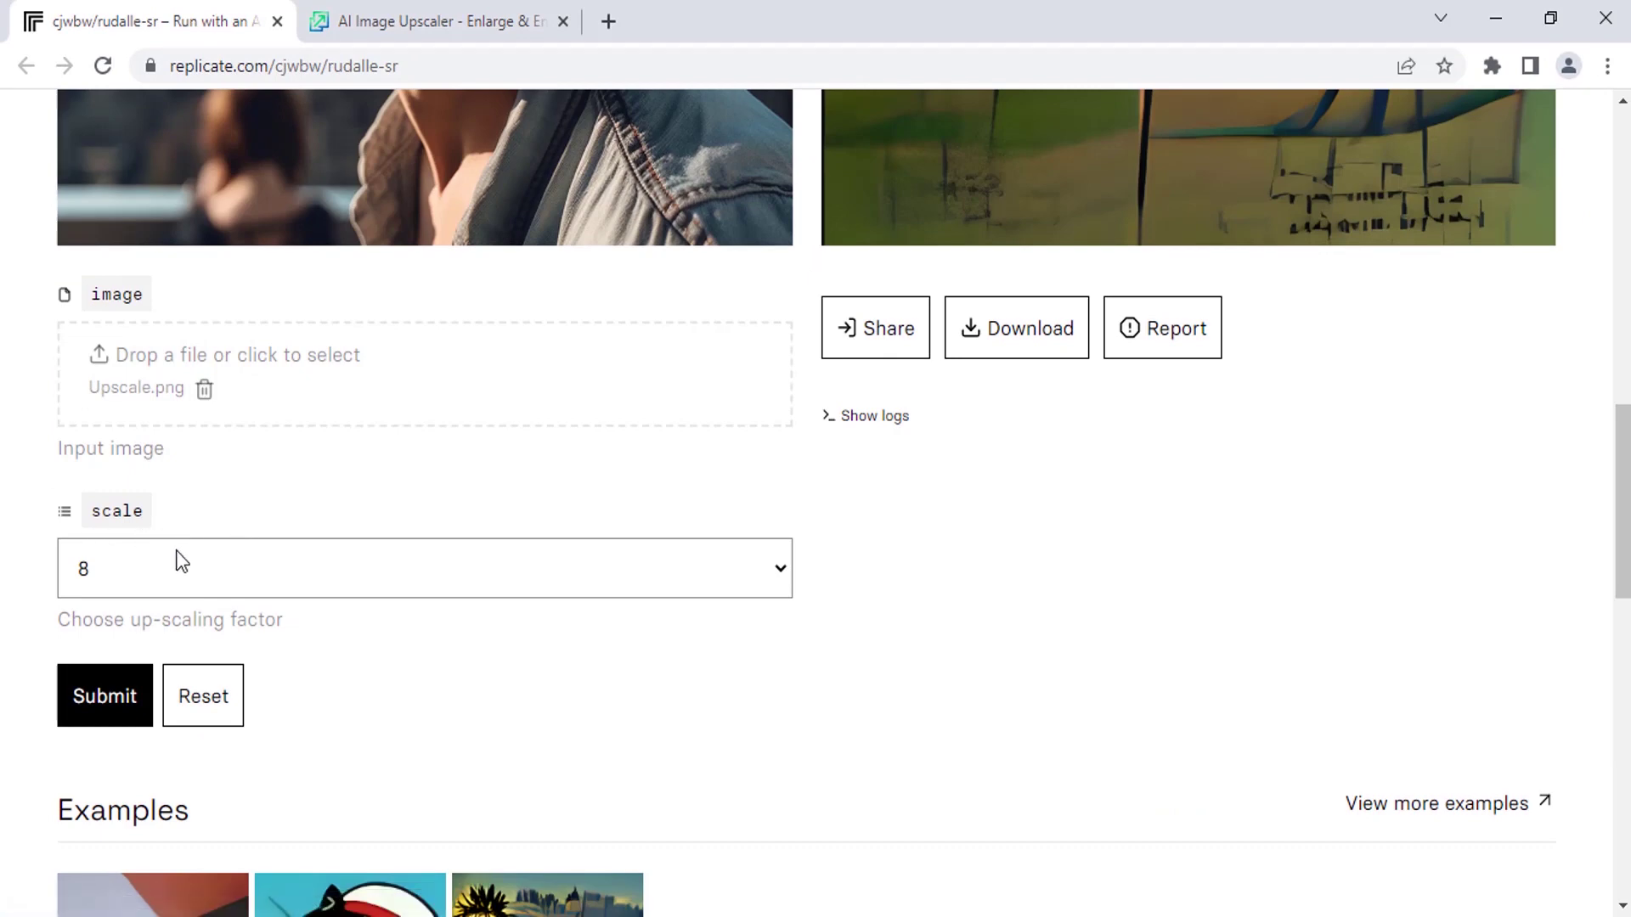
click(104, 708)
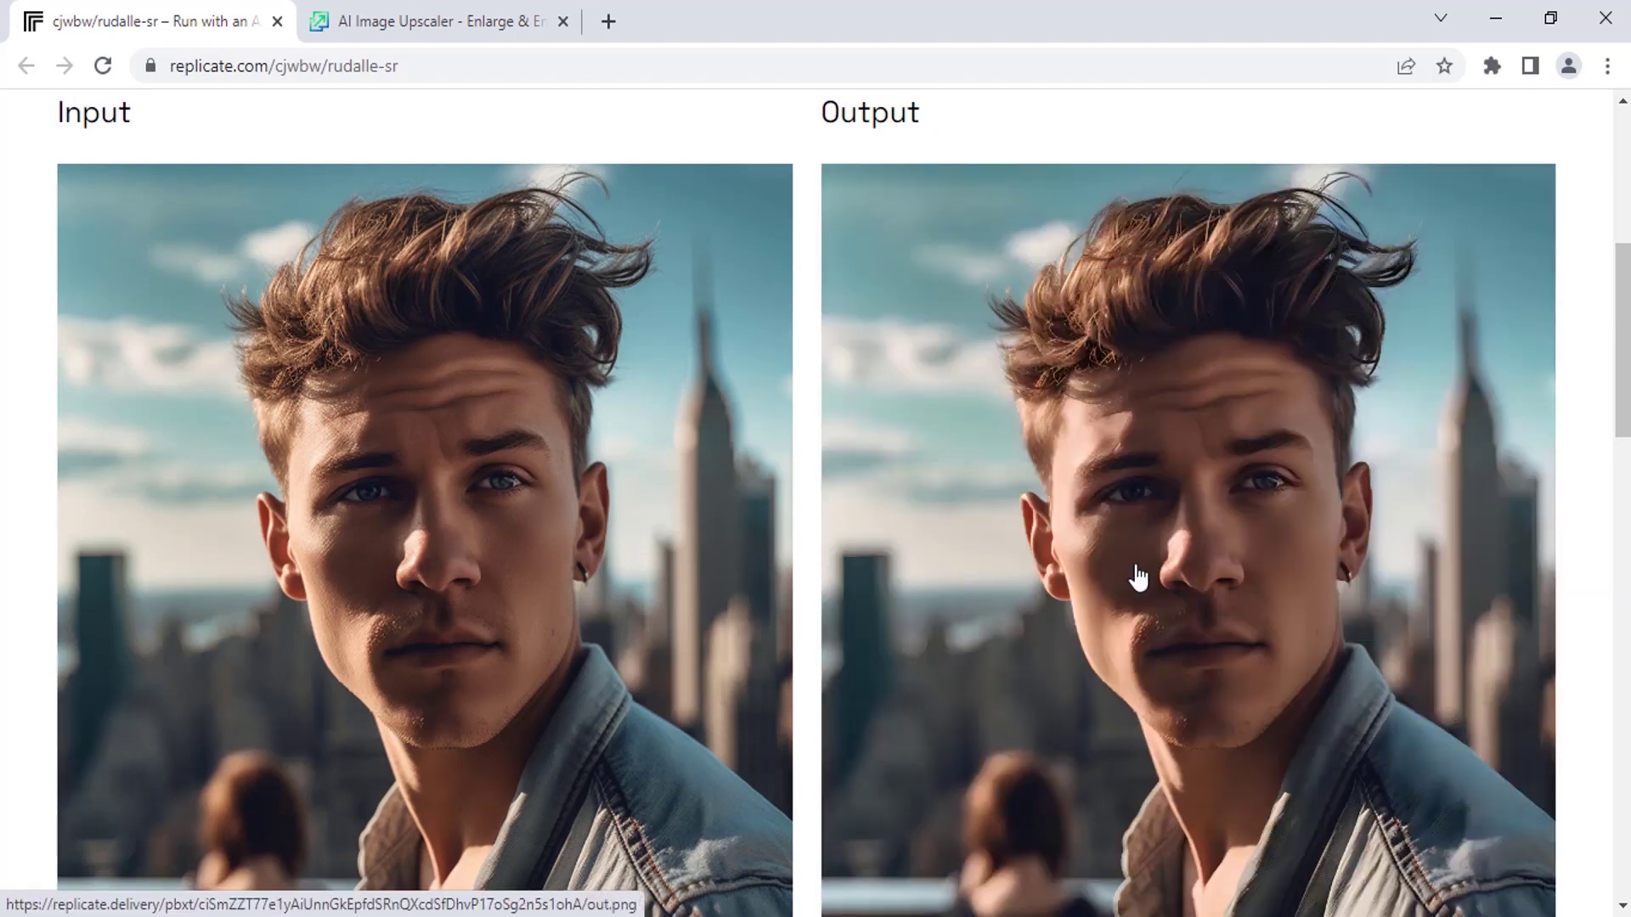
scroll(1138, 578, down, 5)
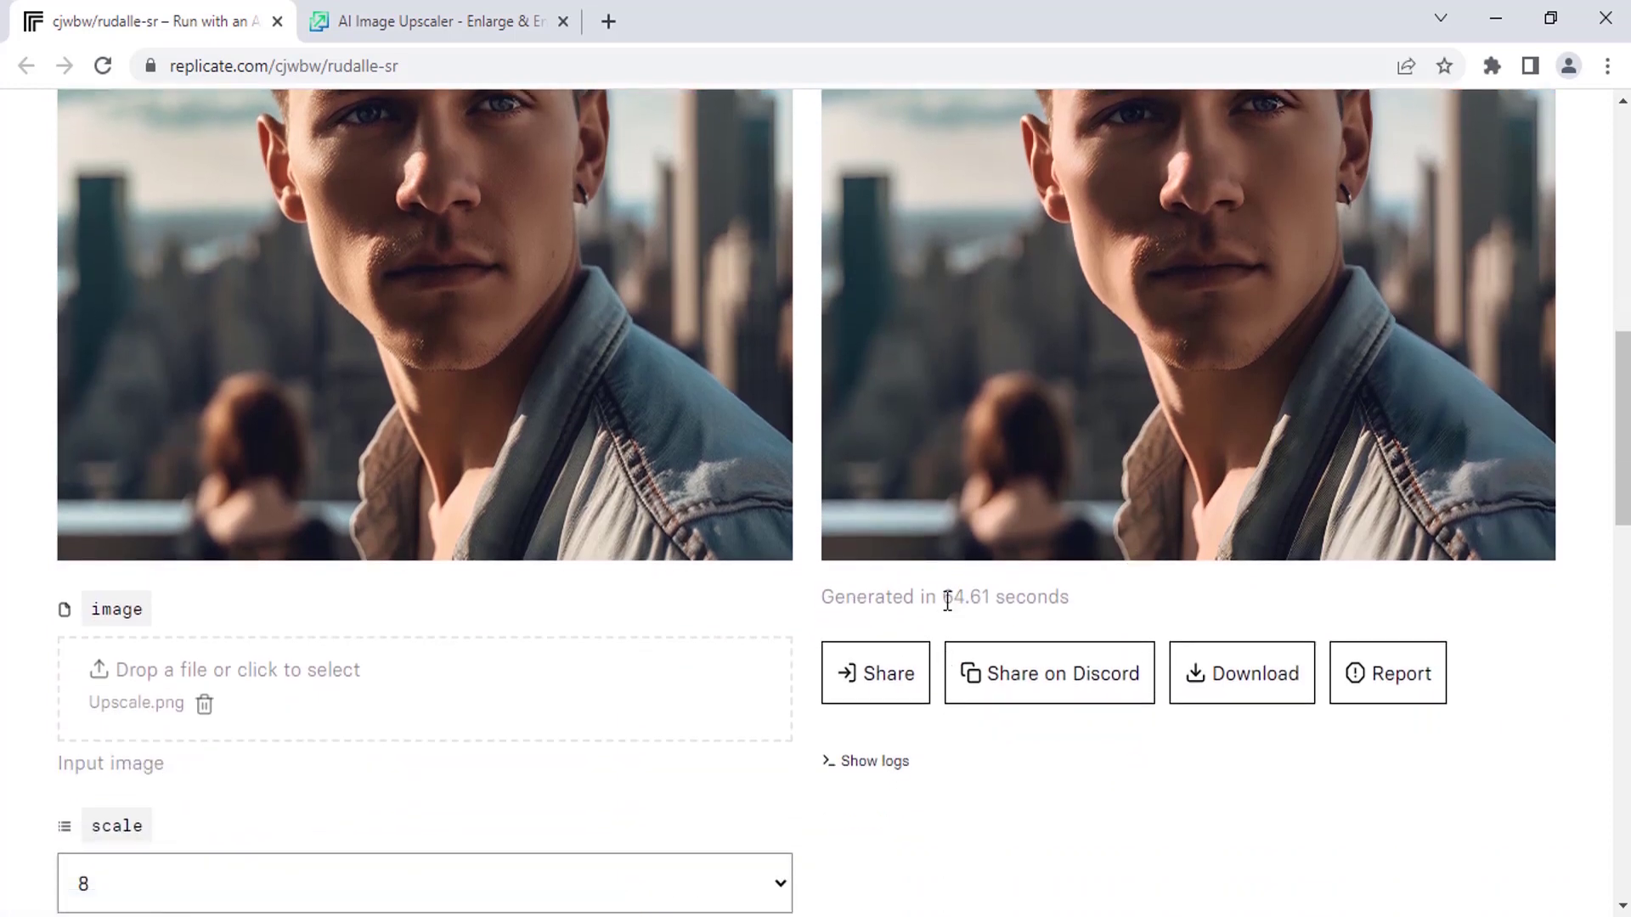
- Open the full-size 8192×8192 result and save it as out.png in Downloads\Upscale
click(1237, 679)
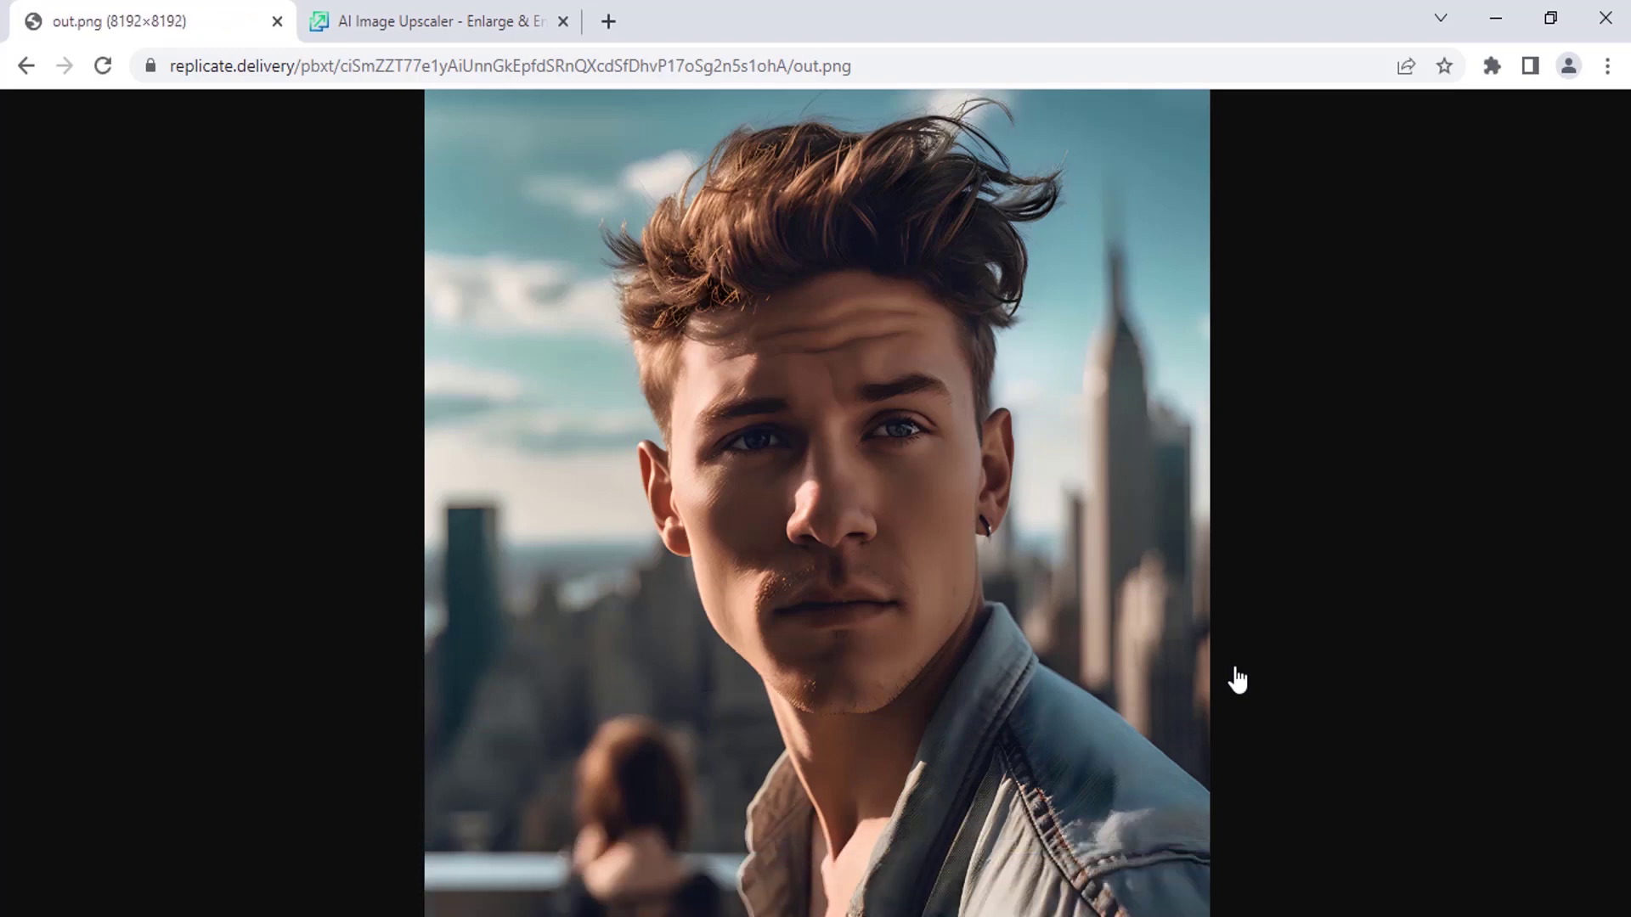
right_click(923, 473)
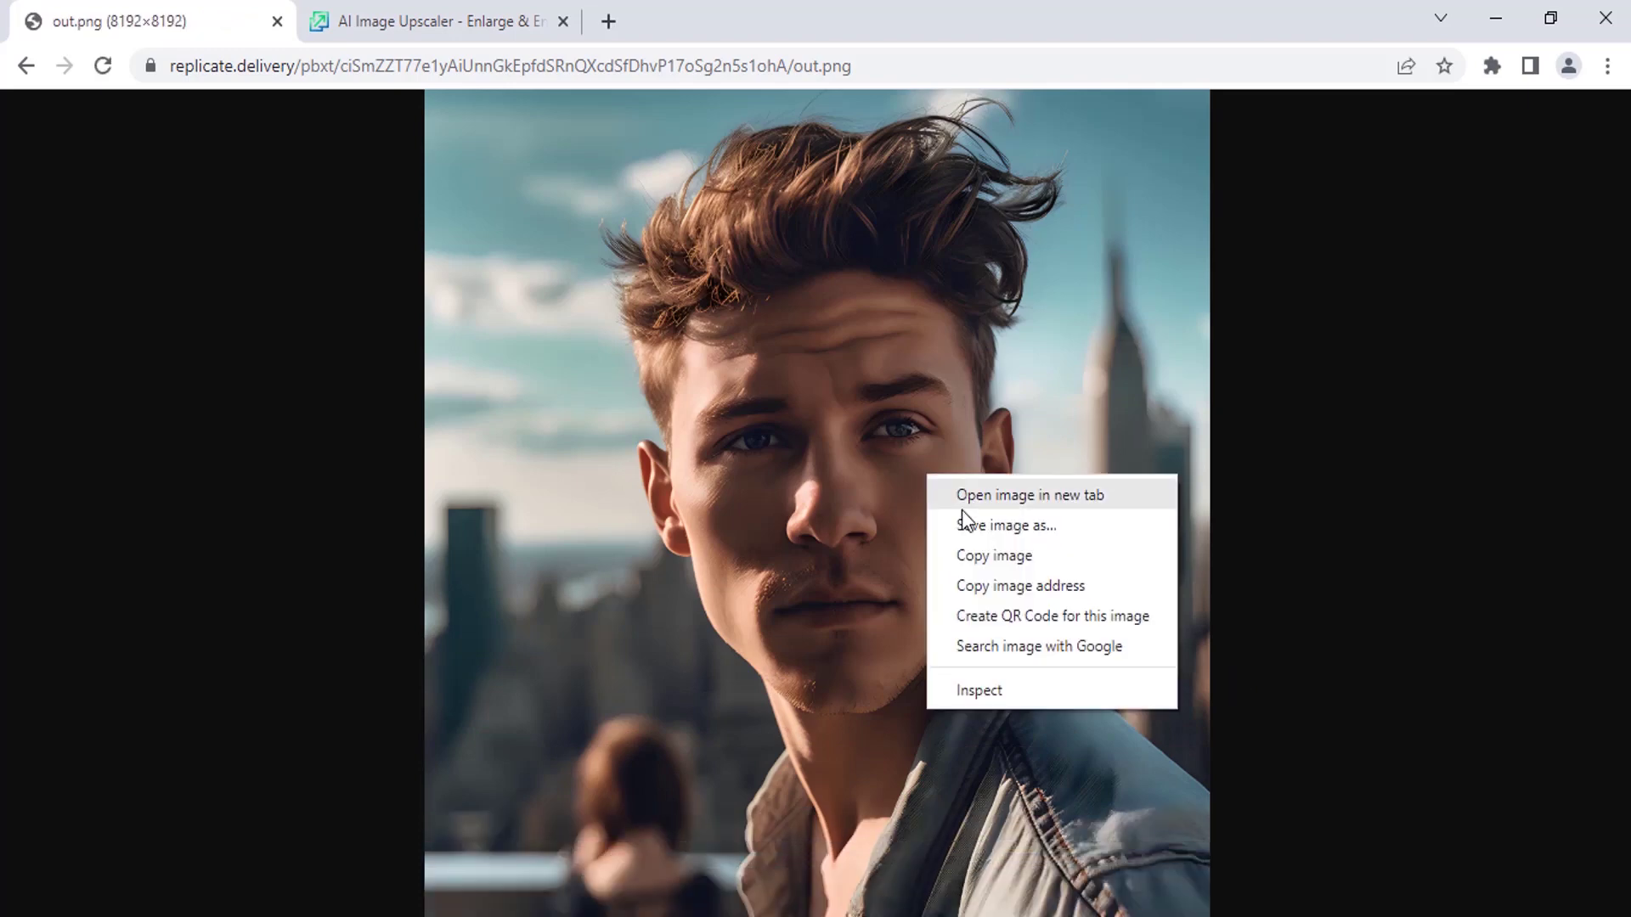
click(1033, 523)
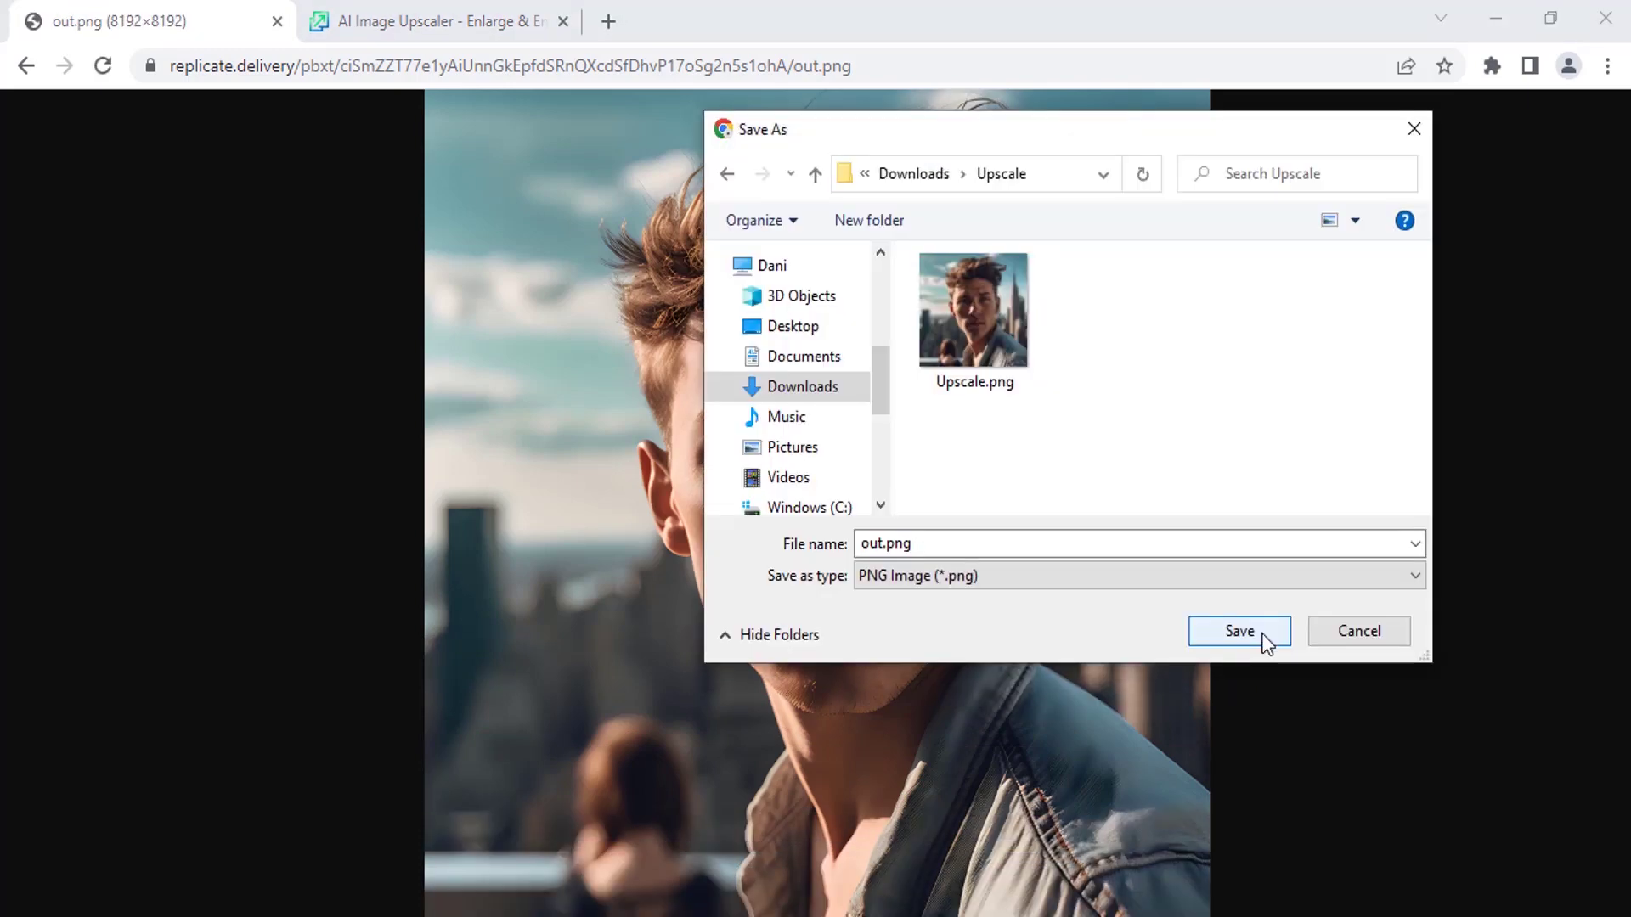
click(1240, 631)
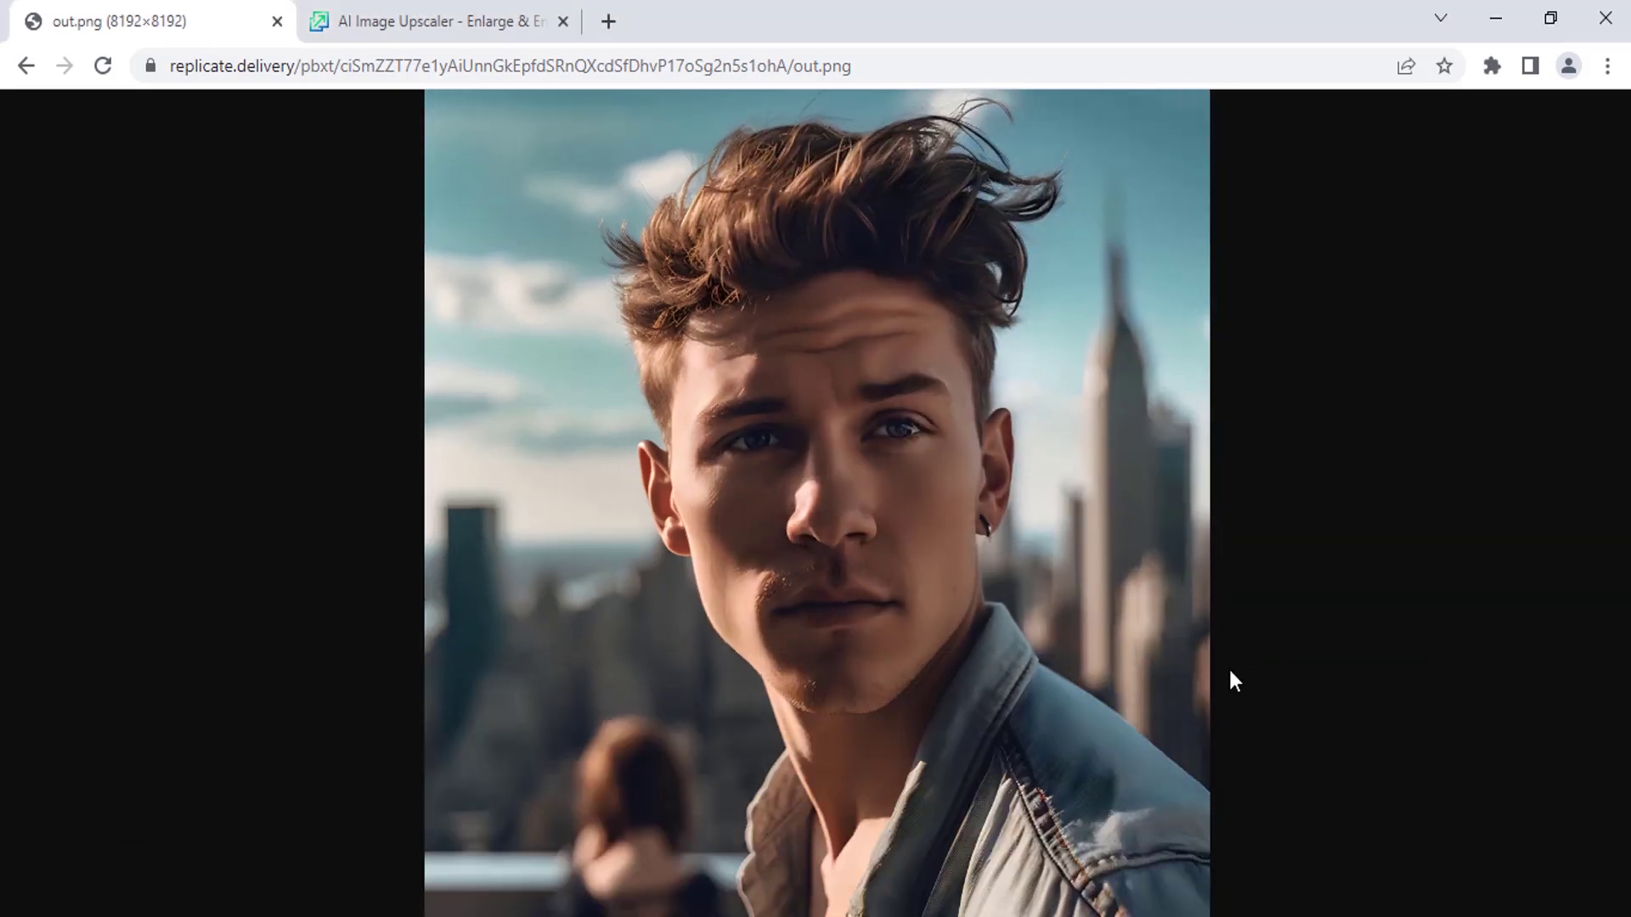
- Switch to the Upscale.media tab and scroll down to its Upload Image area
click(371, 12)
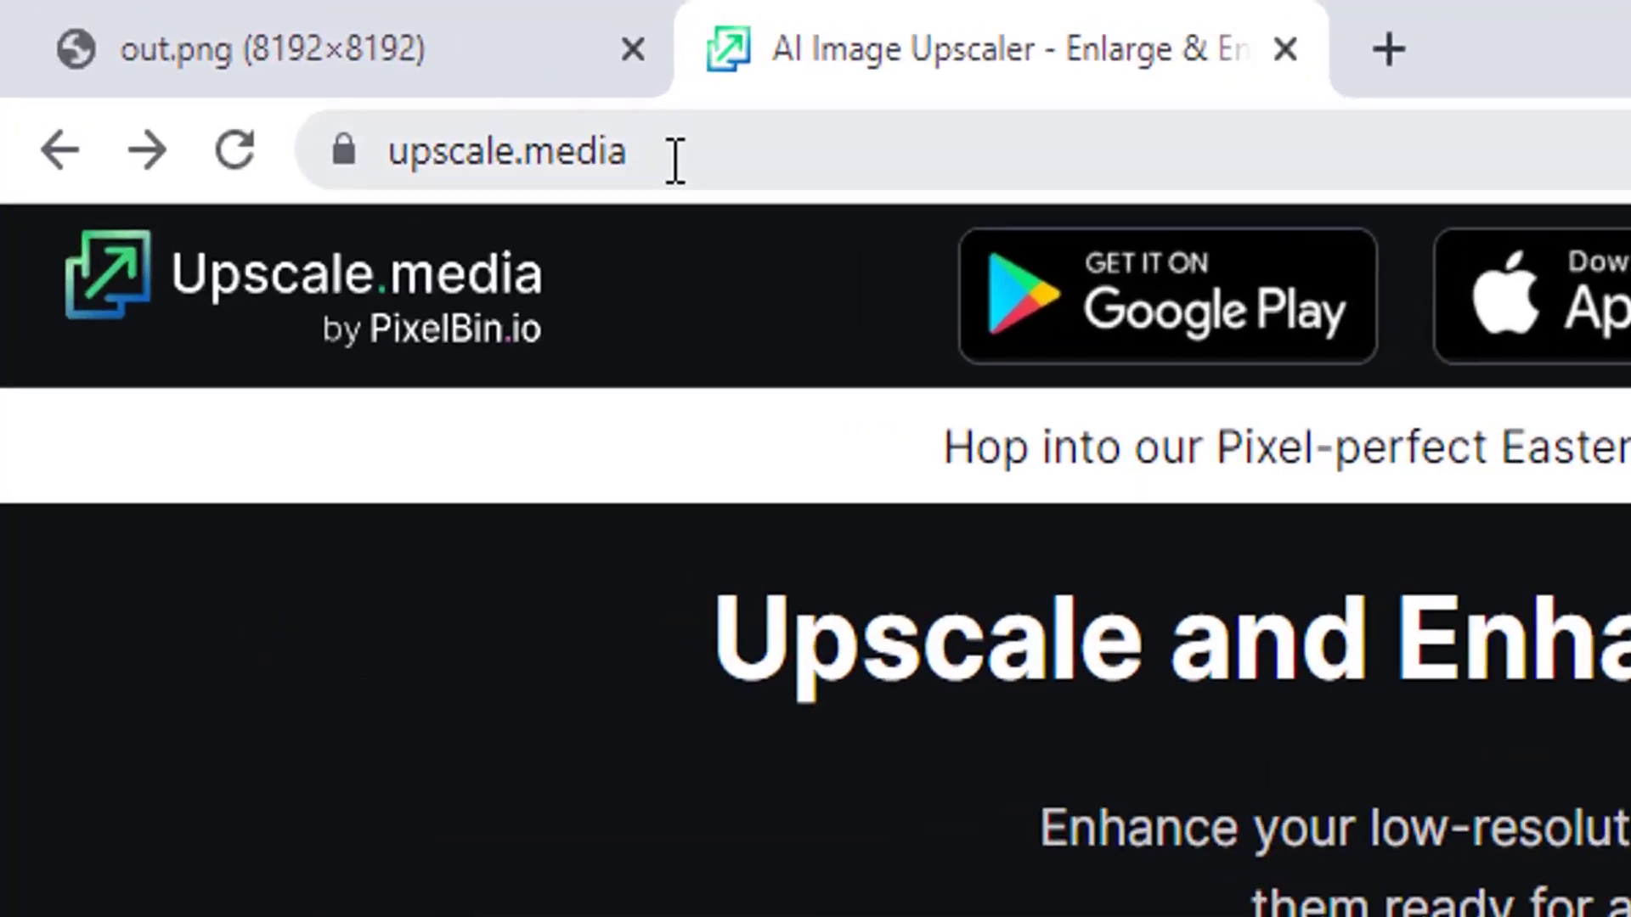
click(676, 159)
click(789, 151)
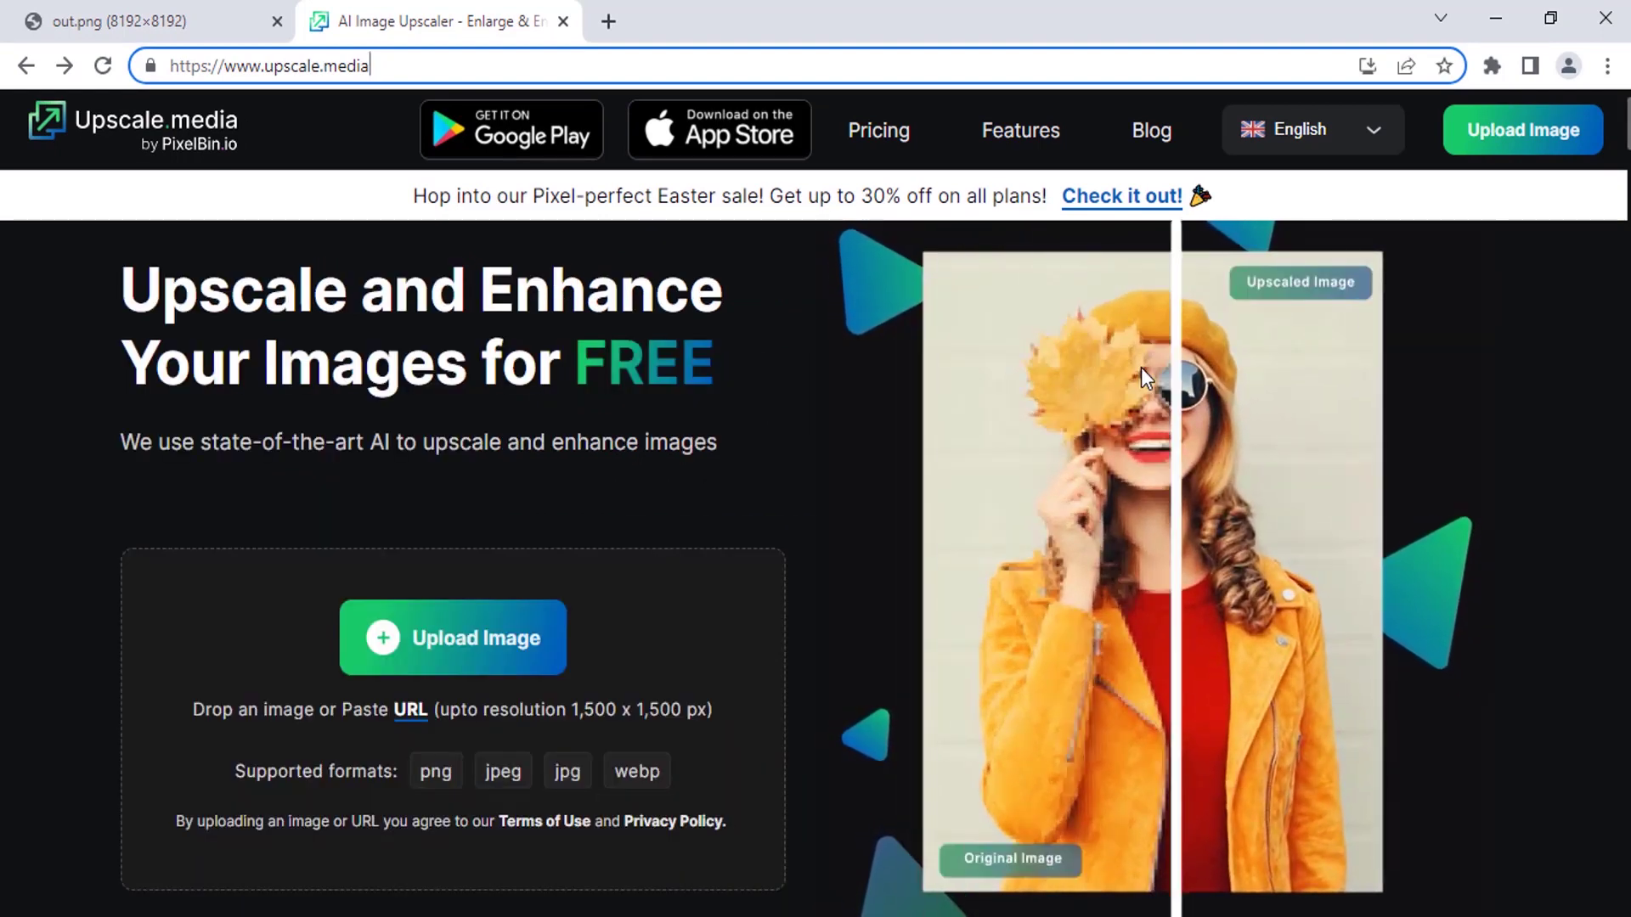
scroll(553, 615, down, 1)
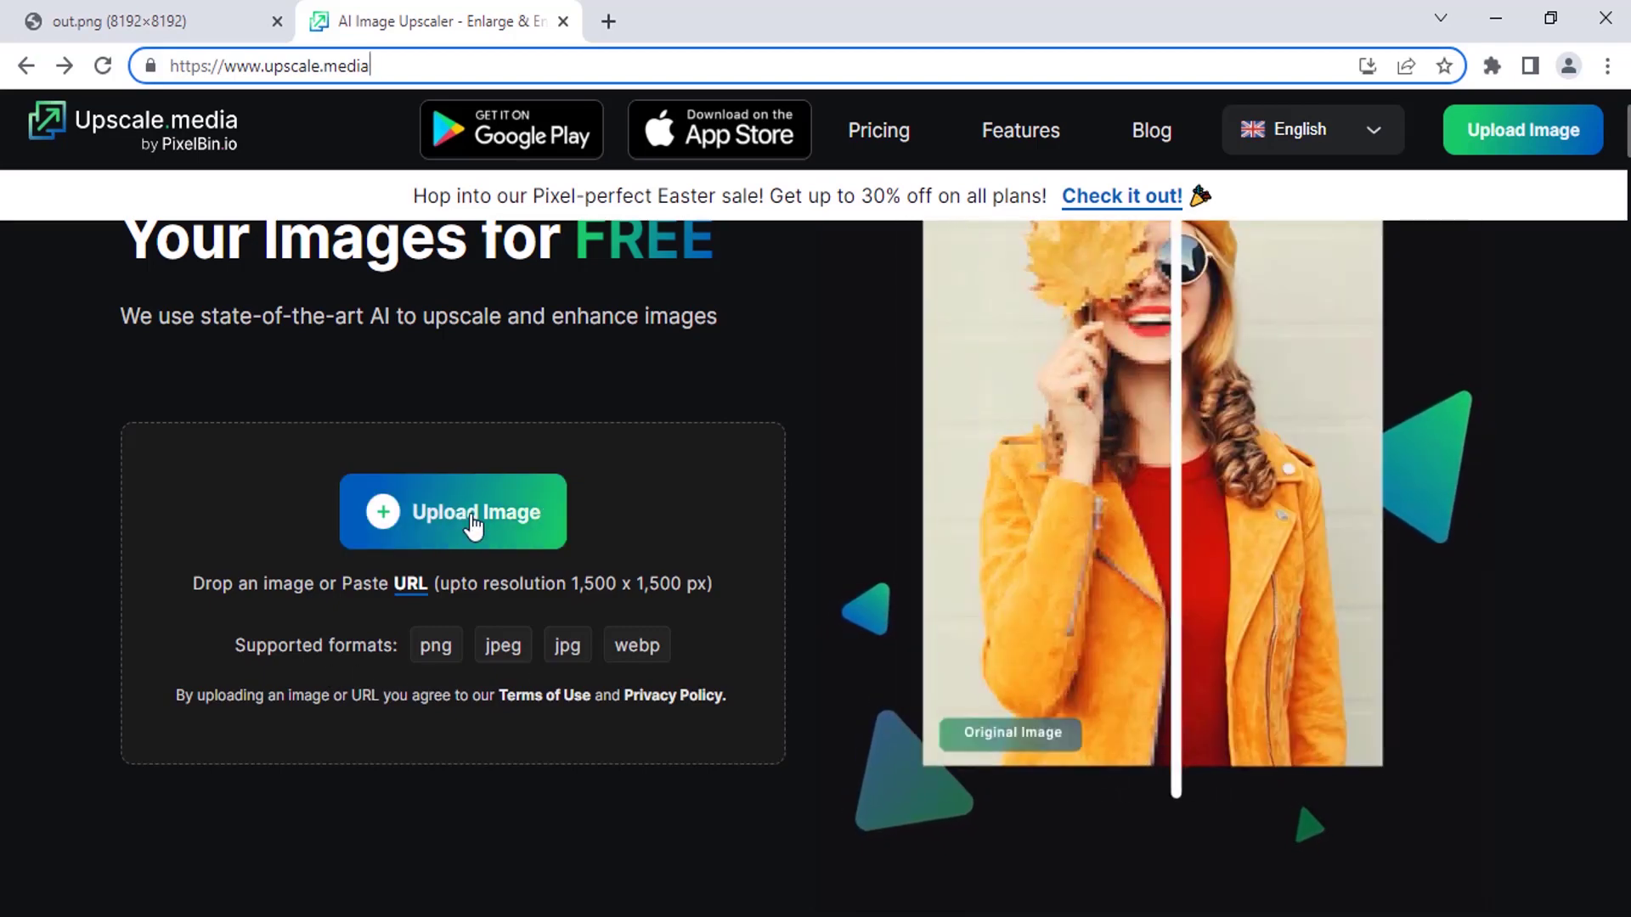
- Upload Upscale.png and scroll to the normal versus AI 2x (2048 × 2048) comparison
click(473, 523)
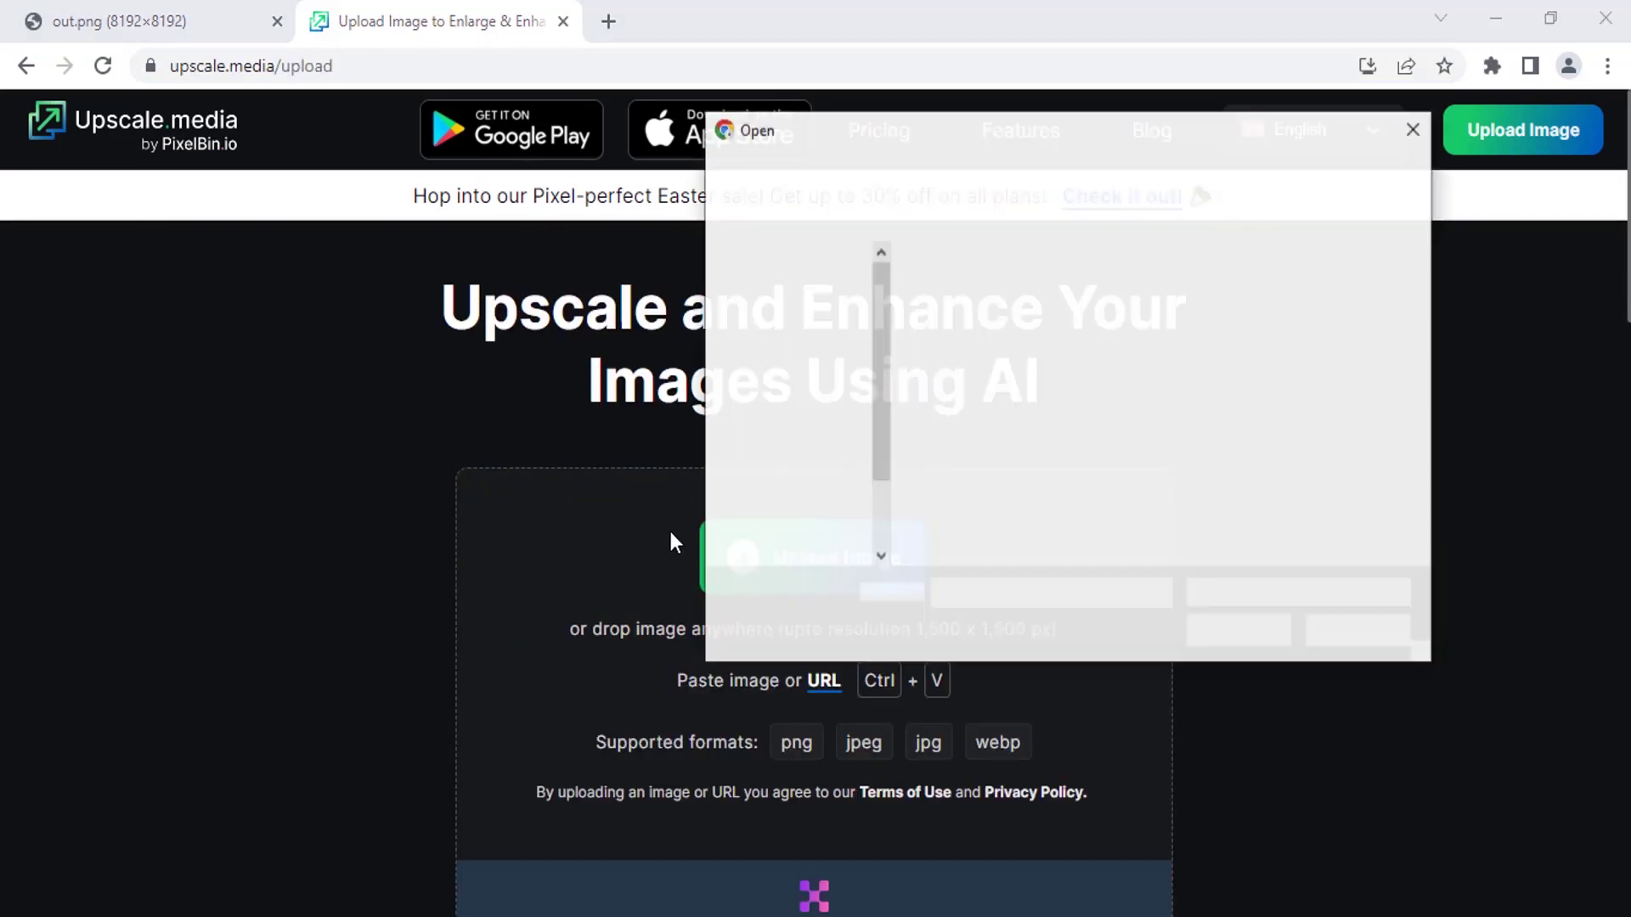
double_click(1099, 293)
scroll(1131, 568, down, 2)
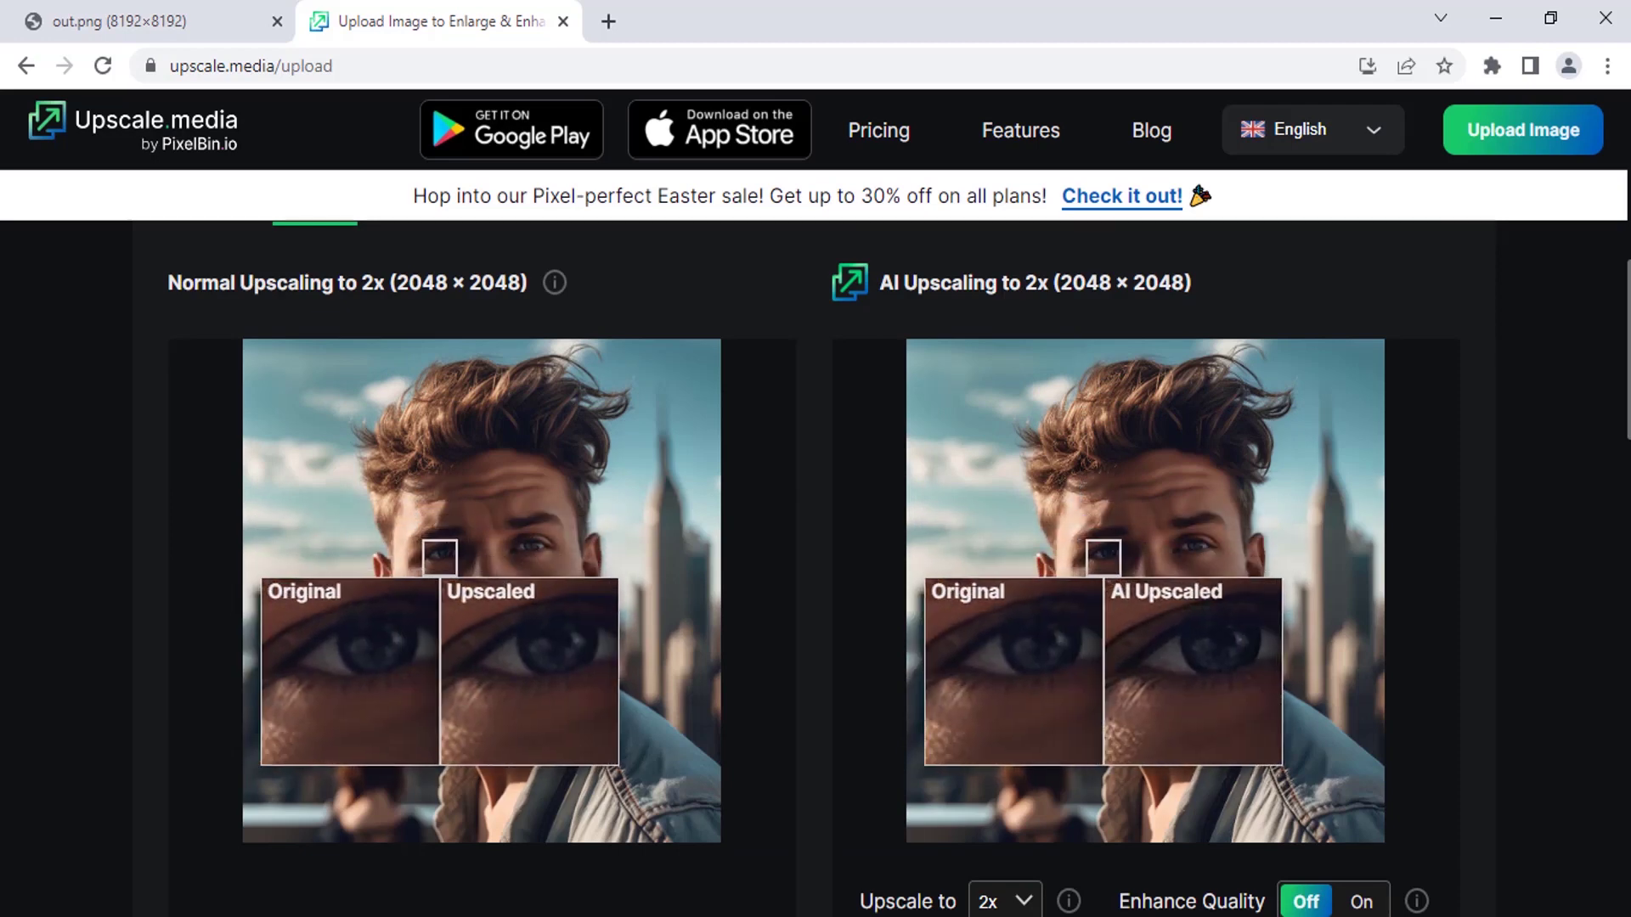
scroll(975, 808, down, 2)
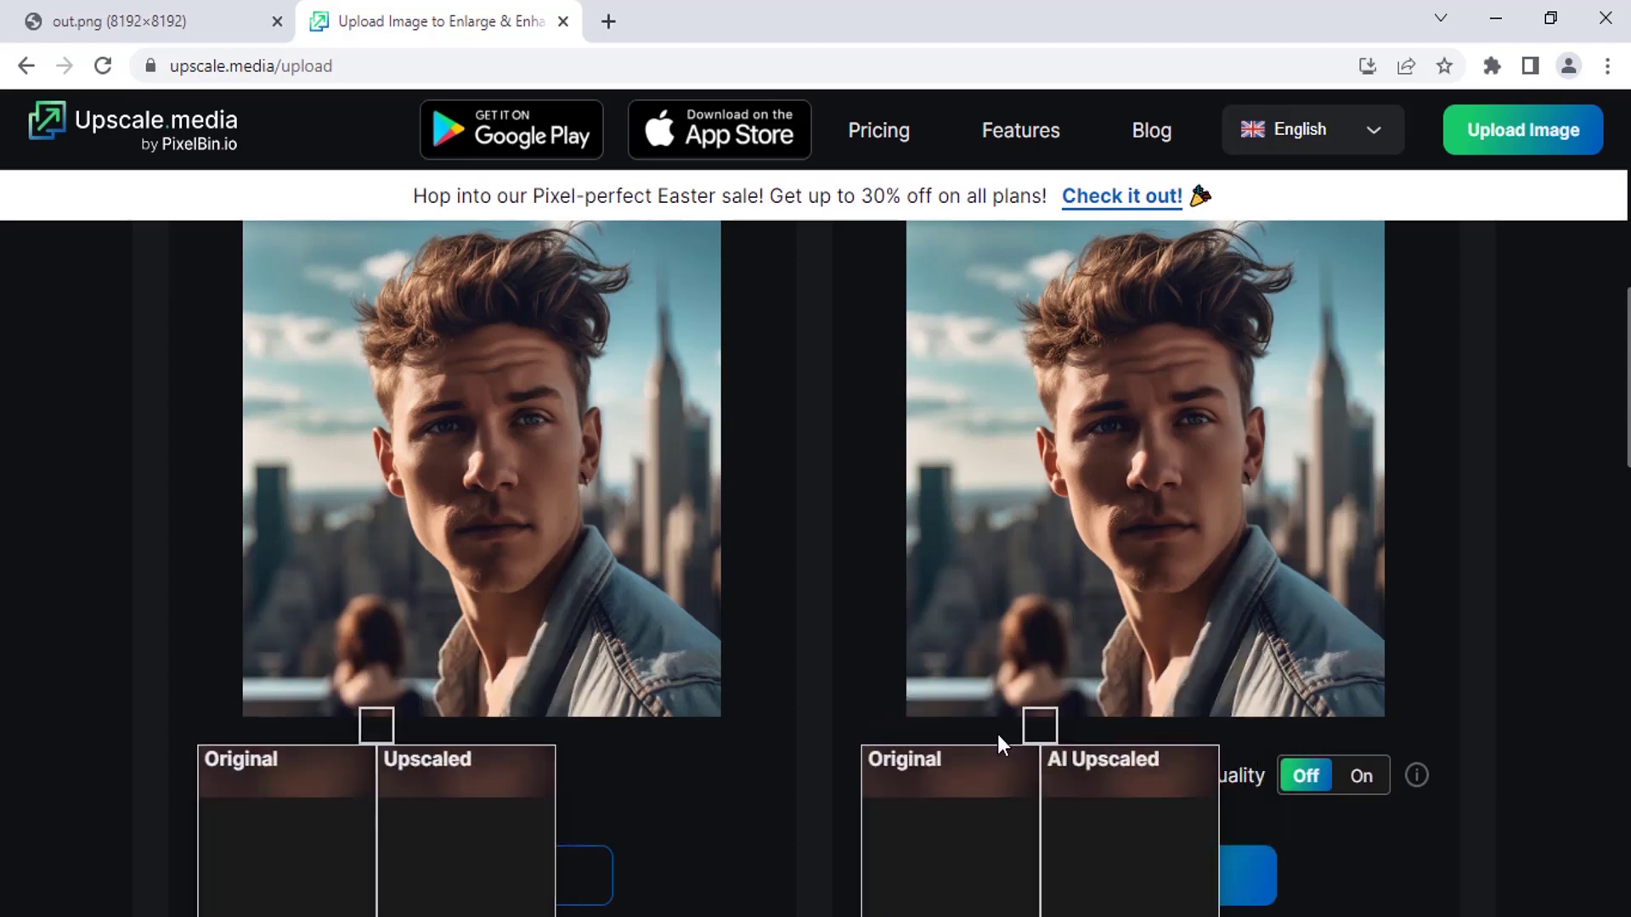
- Change the upscale factor to 4x and switch Enhance Quality on
click(1021, 786)
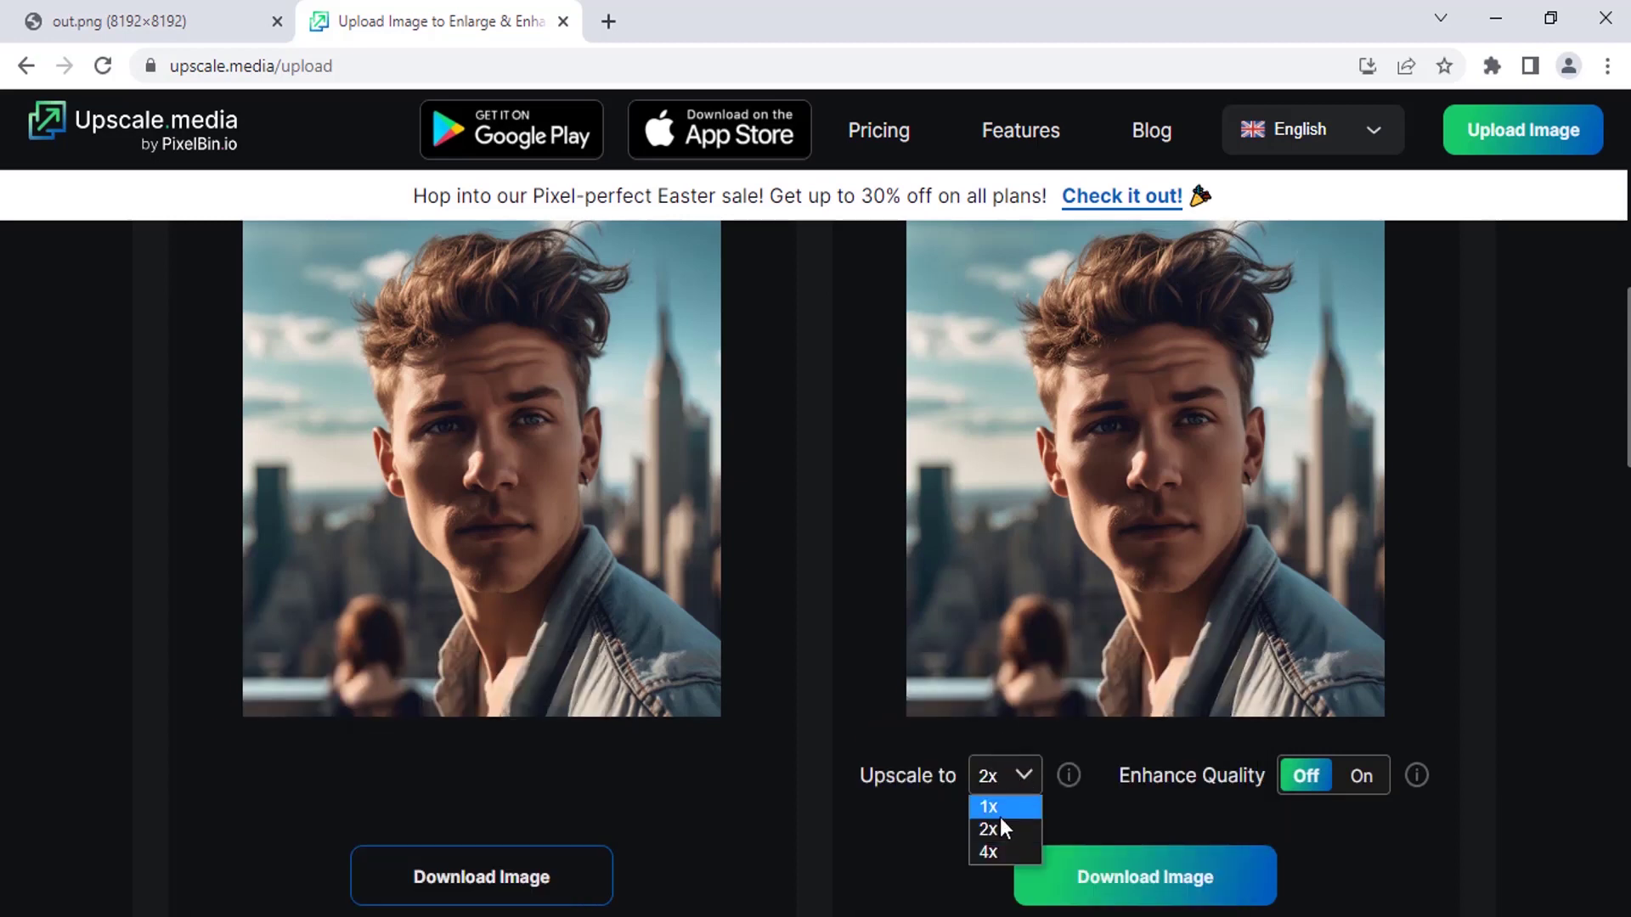
click(988, 852)
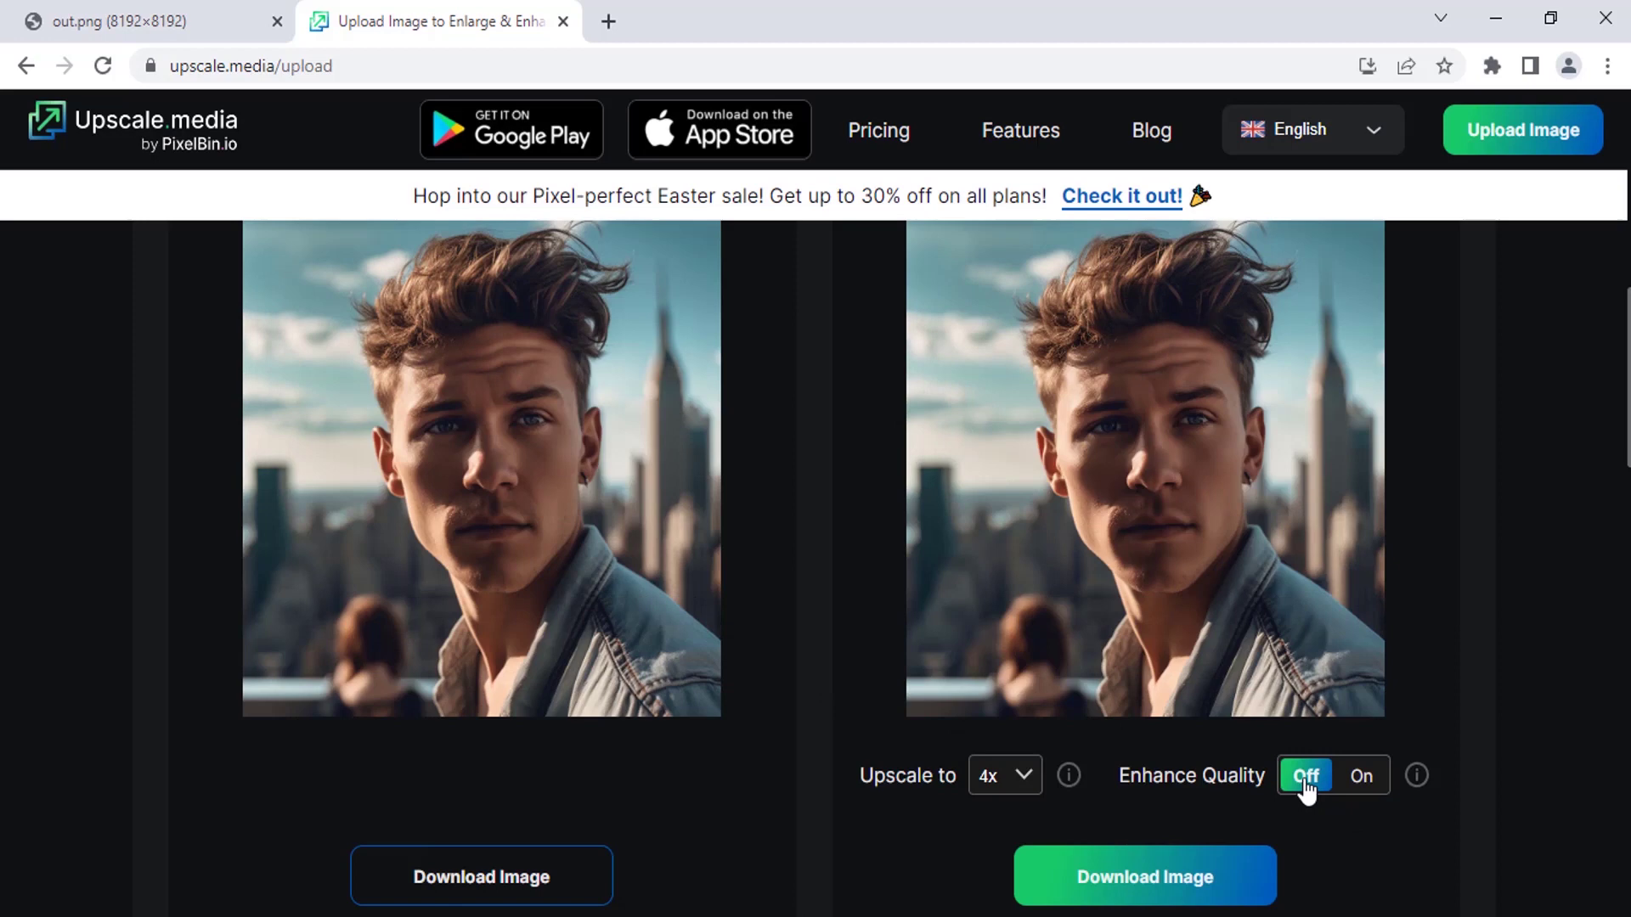
mouse_move(1418, 783)
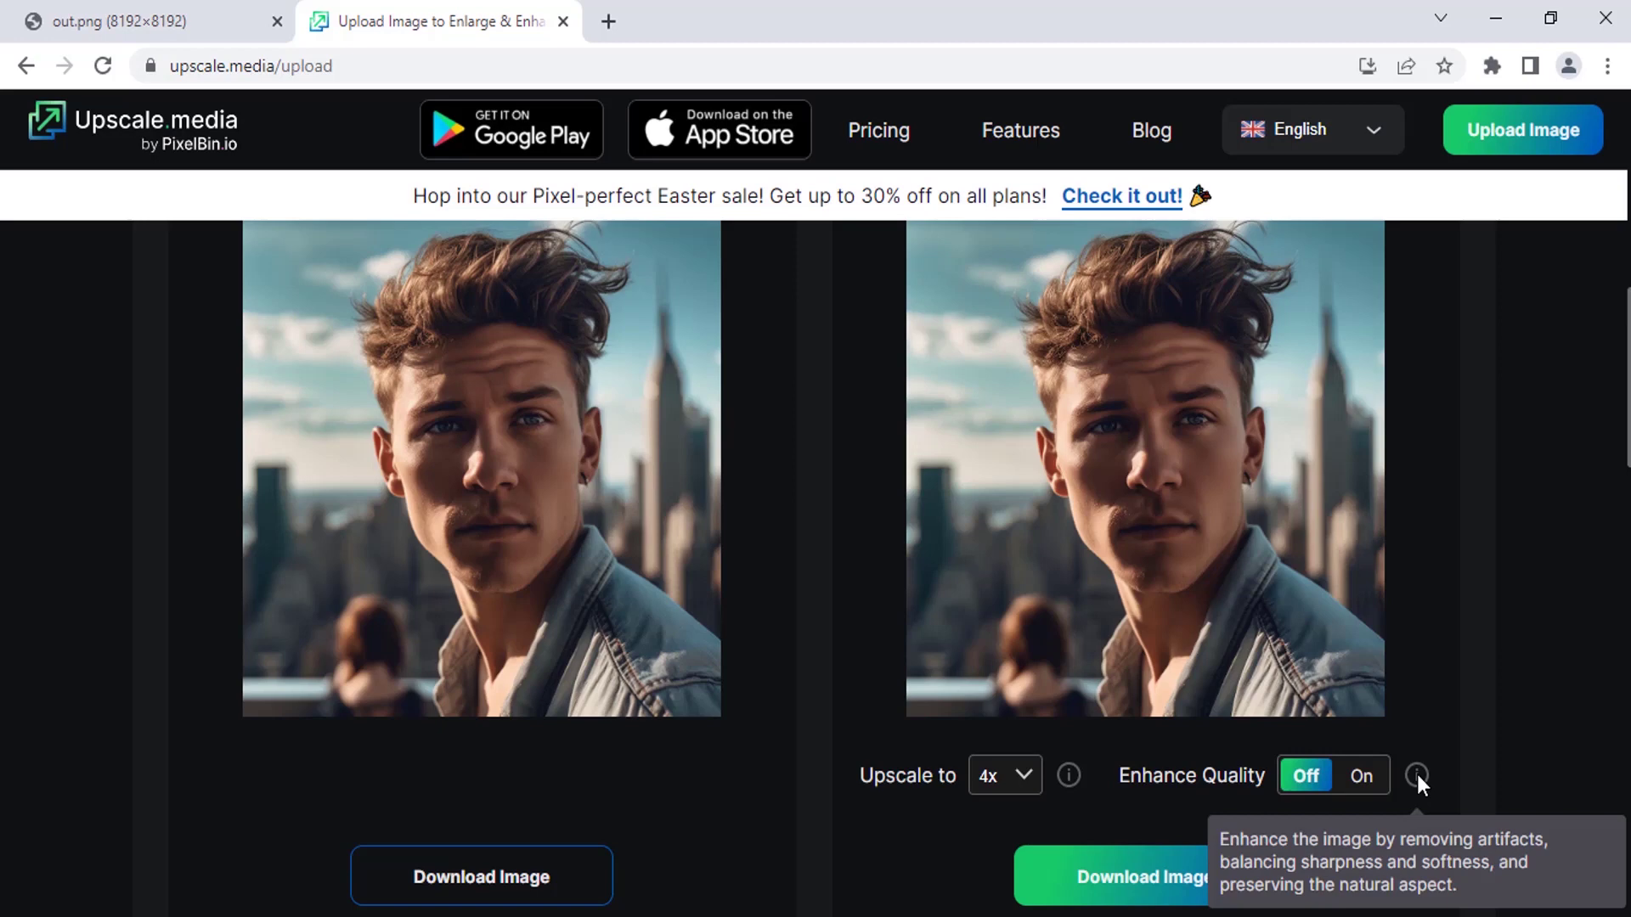
click(1317, 779)
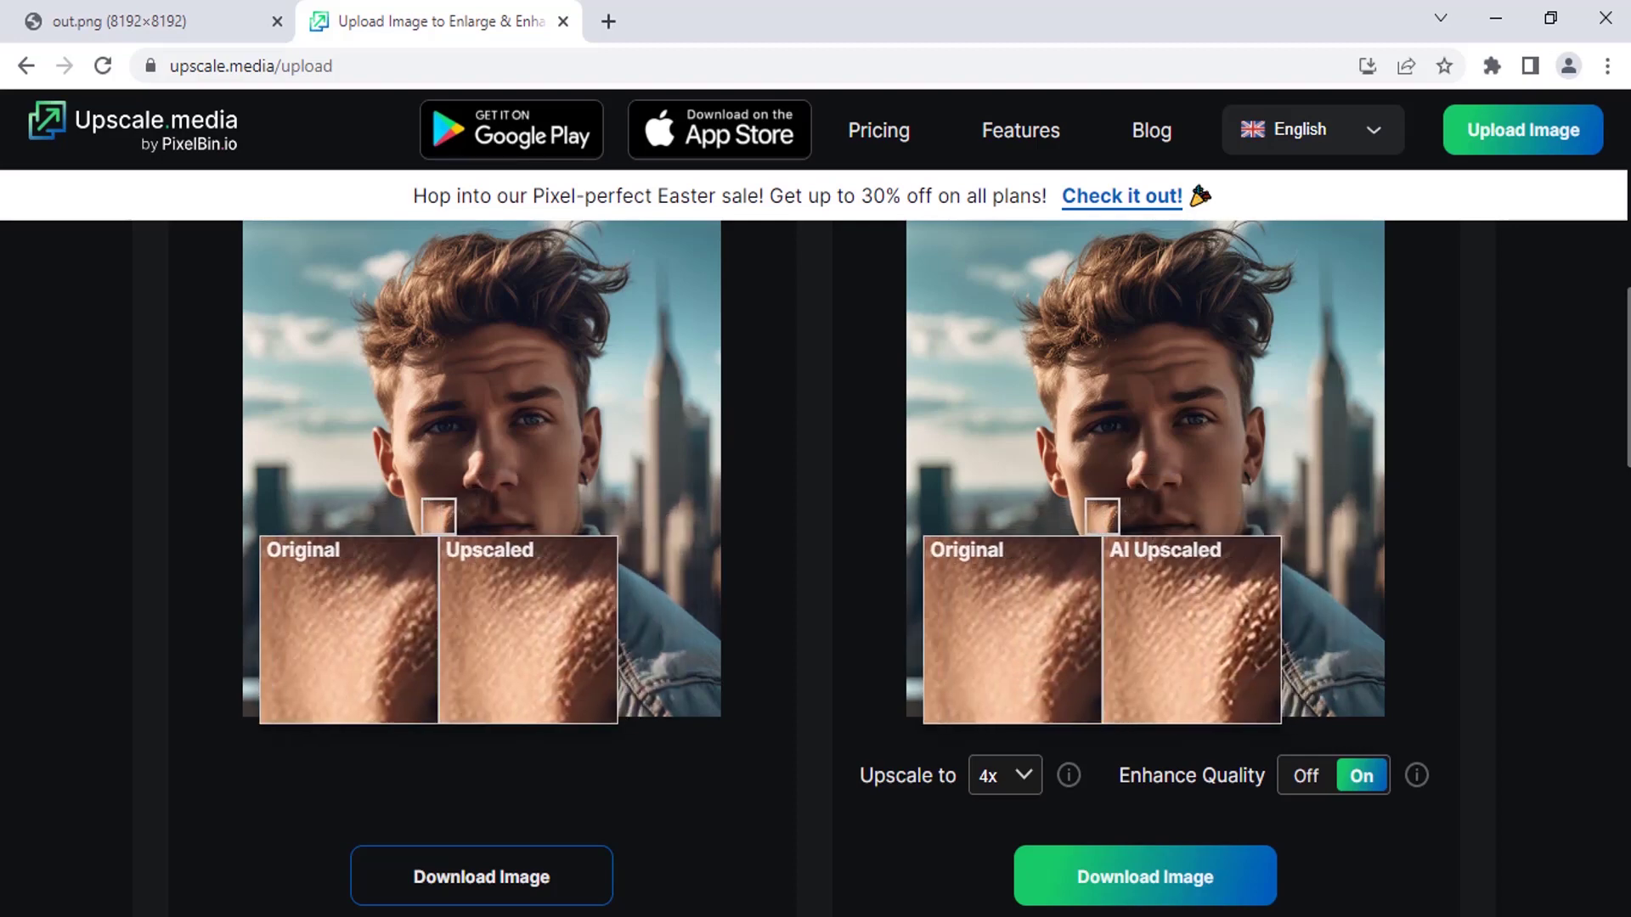
- Download the enhanced 4x result and confirm it is a 4096 x 4096, 7.20 MB JPEG
click(1161, 880)
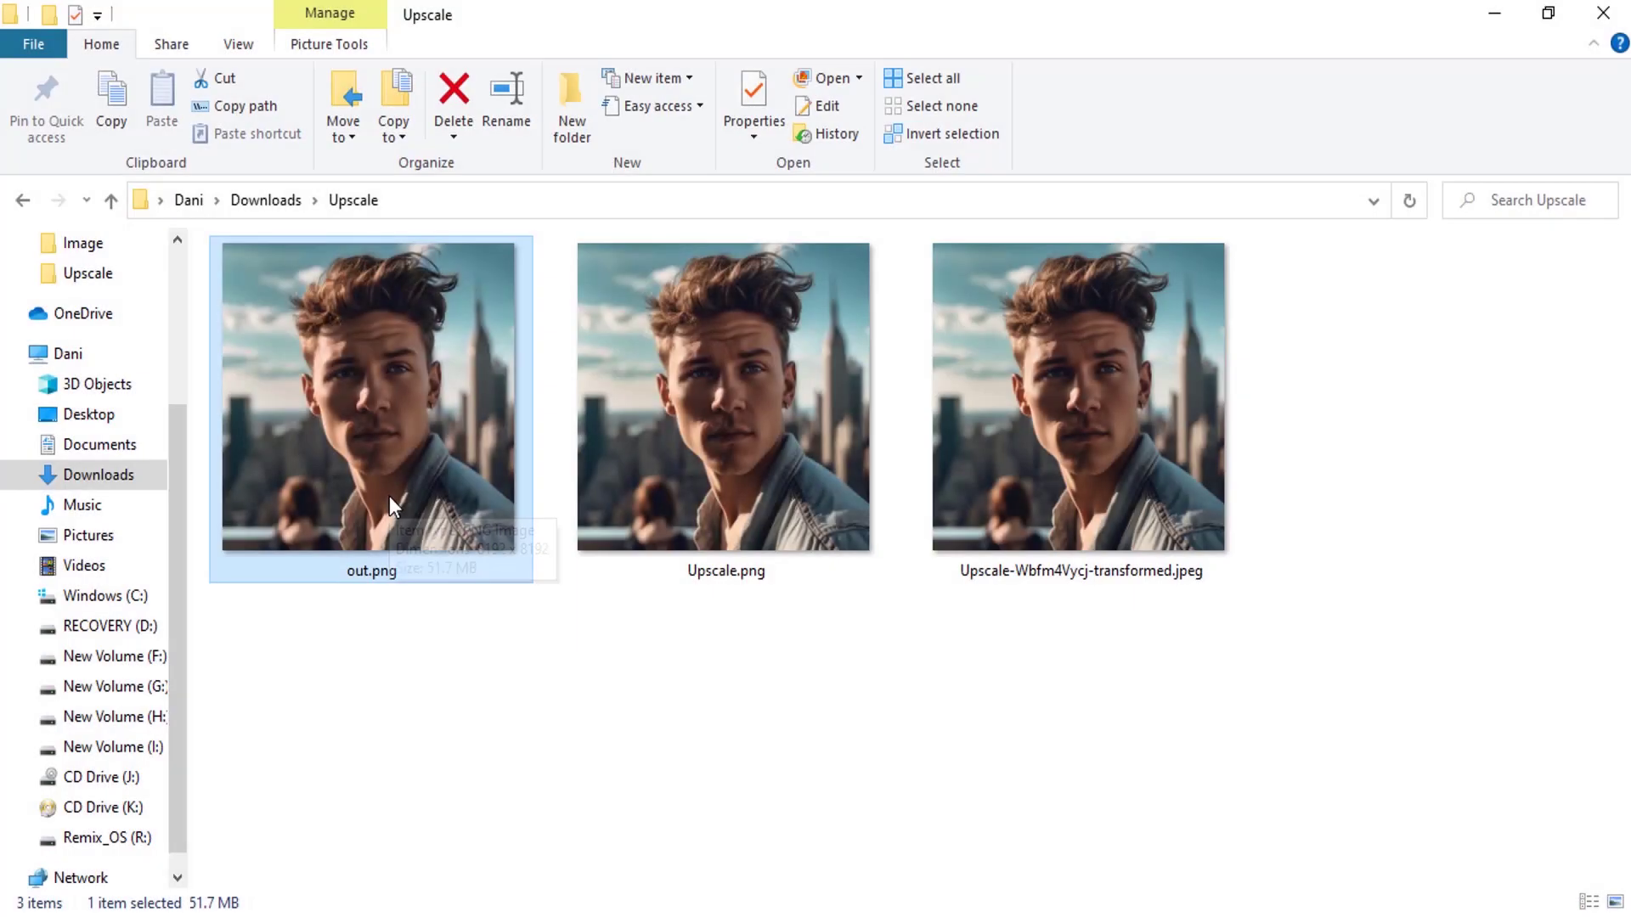
click(1113, 508)
mouse_move(1109, 505)
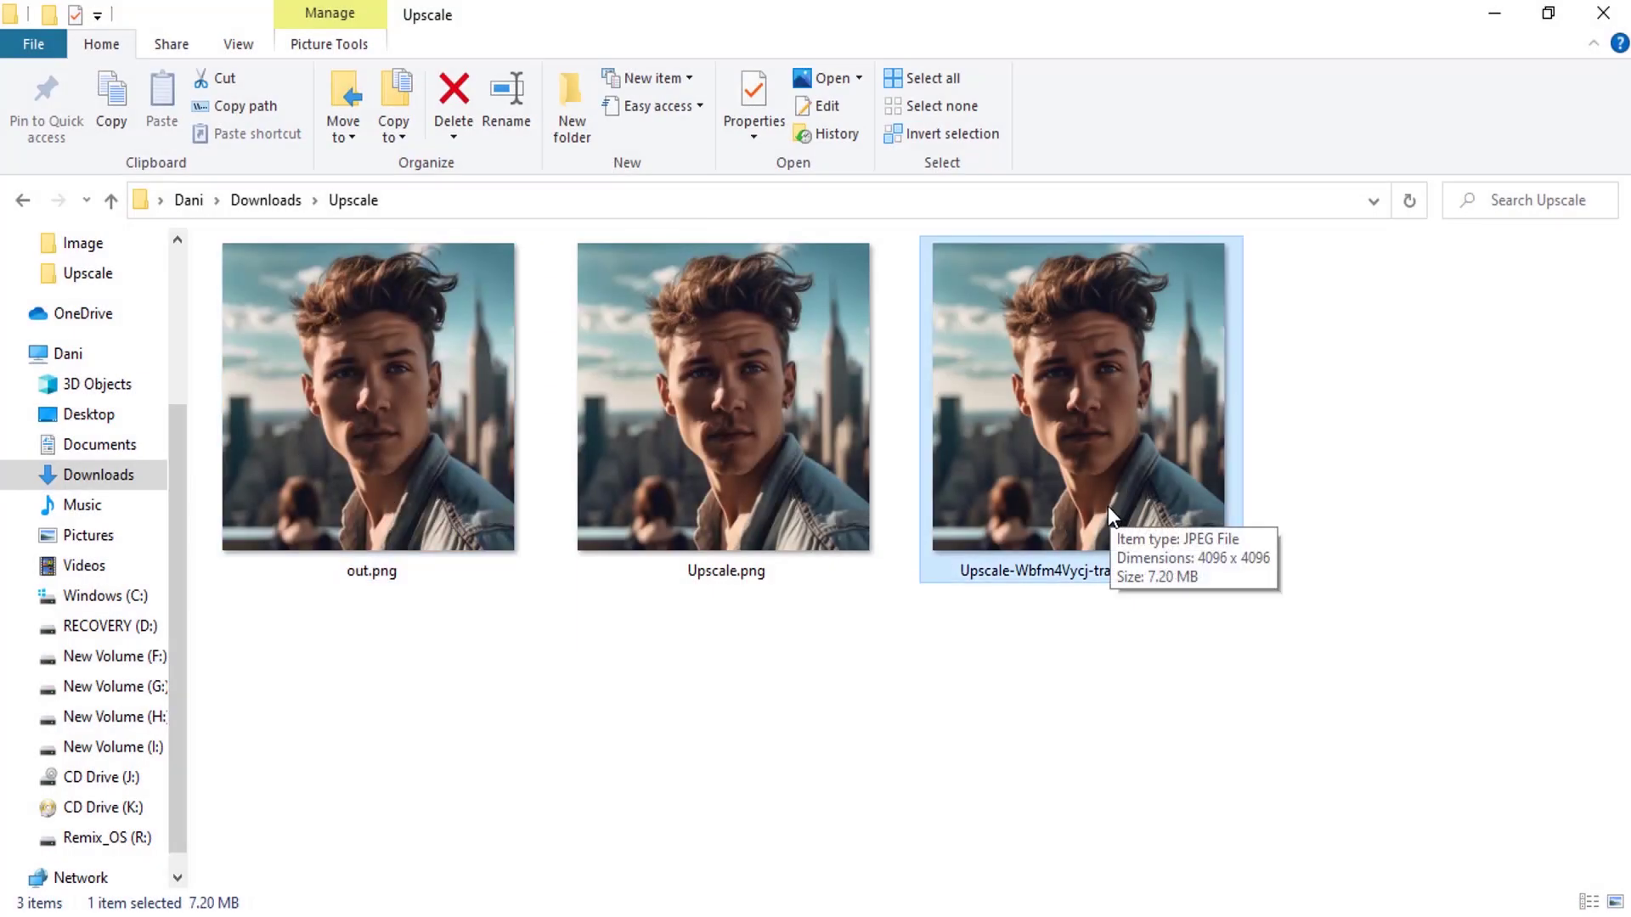